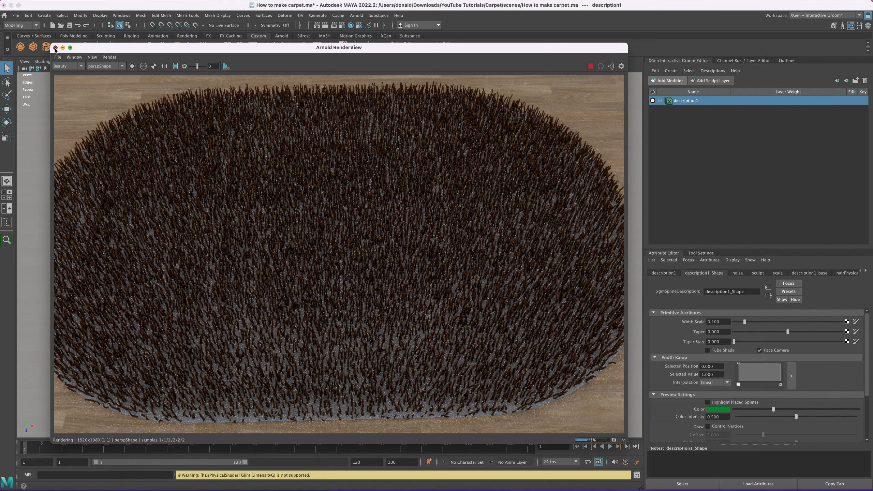
- Set the carpet strands' Width Scale to 0.169 and the noise modifier's Frequency and Magnitude both to 0.448
click(55, 48)
alt+drag(410, 274, 408, 268)
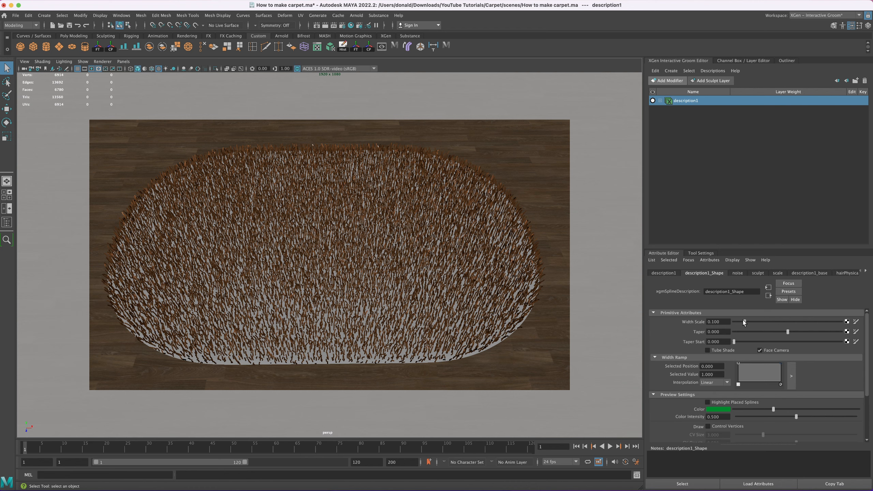
alt+drag(475, 329, 459, 341)
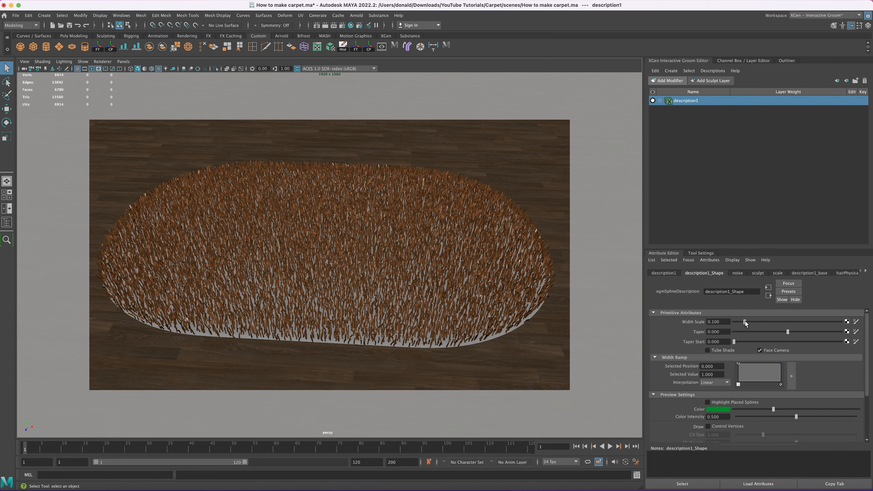
mouse_move(745, 321)
mouse_down()
mouse_move(764, 326)
mouse_move(753, 322)
mouse_up()
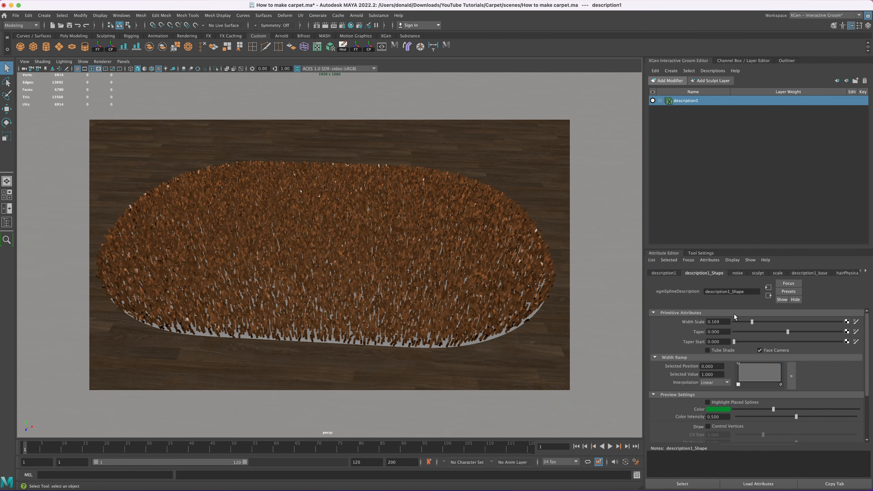
click(739, 274)
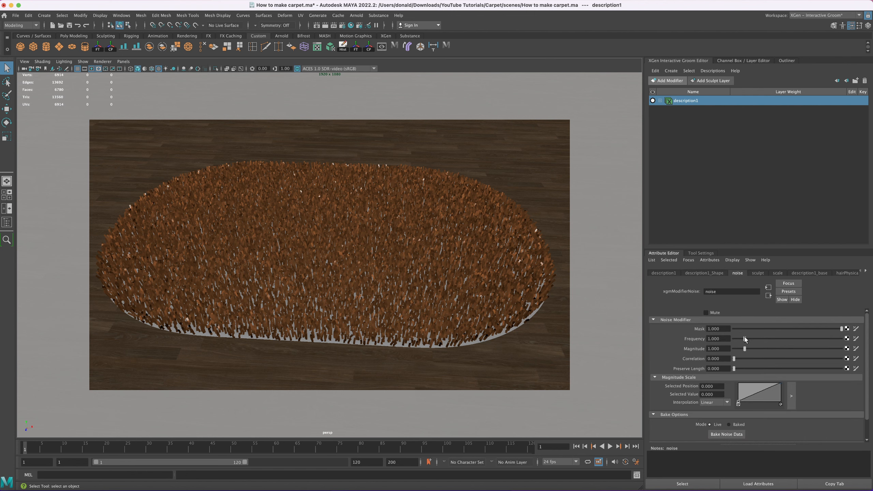
drag(745, 338, 743, 350)
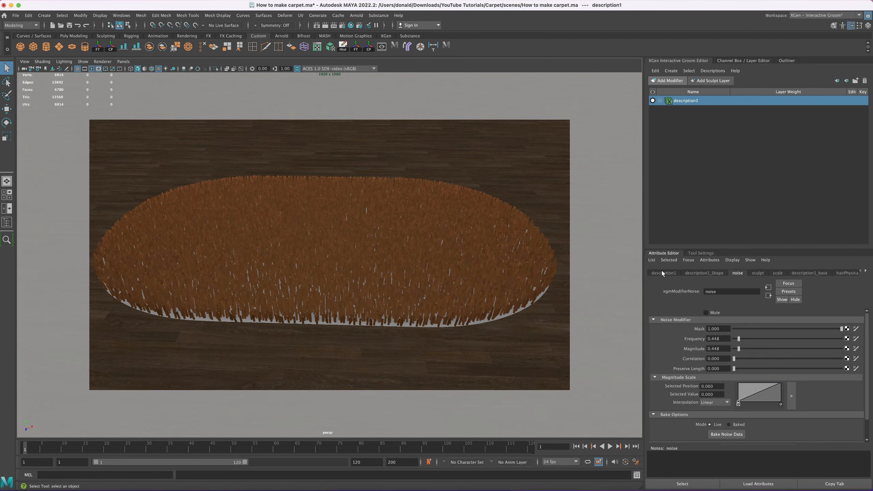
- Set the Taper of the carpet strands to 0.414 and their Width Scale to 0.331
click(692, 274)
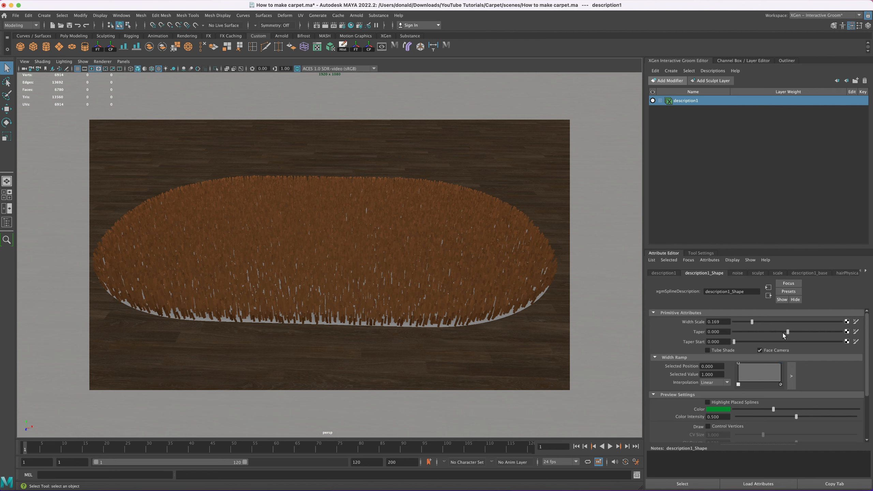
drag(790, 335, 809, 336)
drag(755, 325, 770, 325)
alt+drag(488, 260, 497, 274)
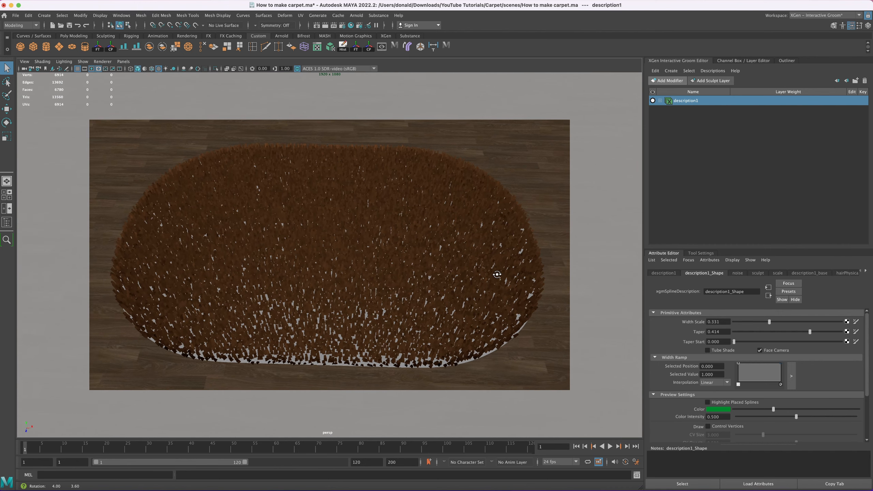
- Render the thickened carpet in the Arnold RenderView, inspect the whole rug, and close the render
click(356, 15)
click(363, 32)
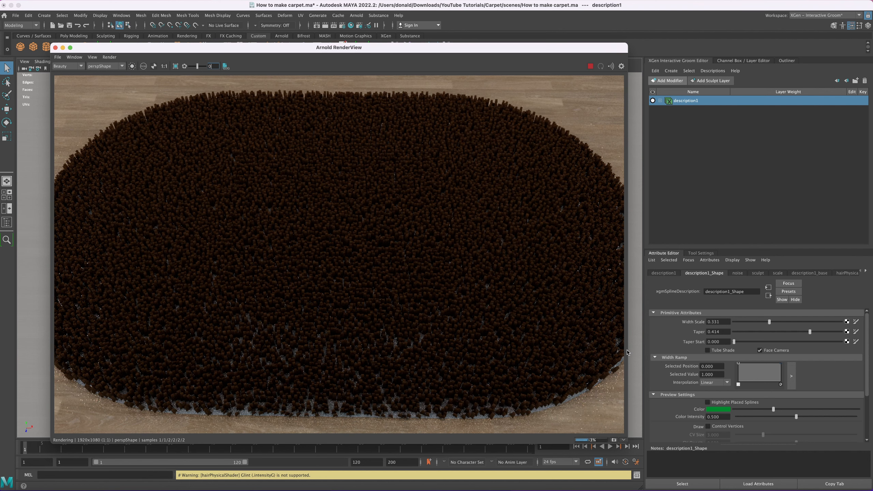
scroll(409, 286, down, 5)
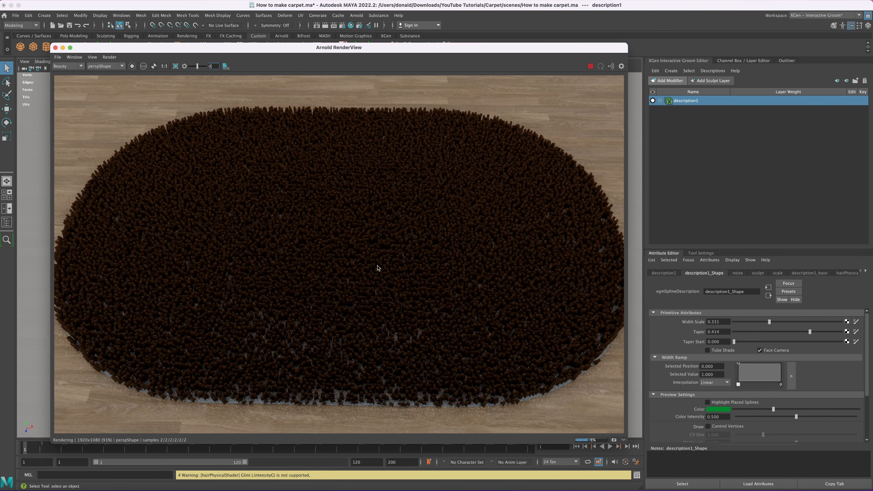
scroll(401, 275, down, 2)
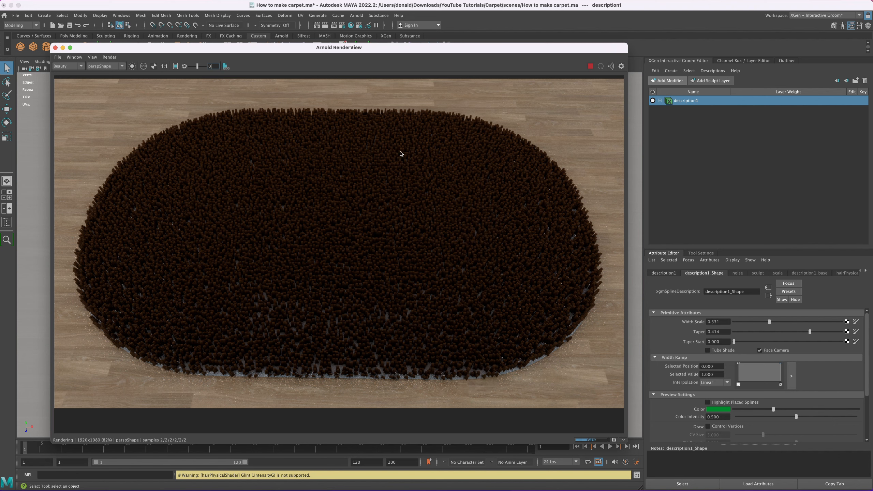
click(56, 48)
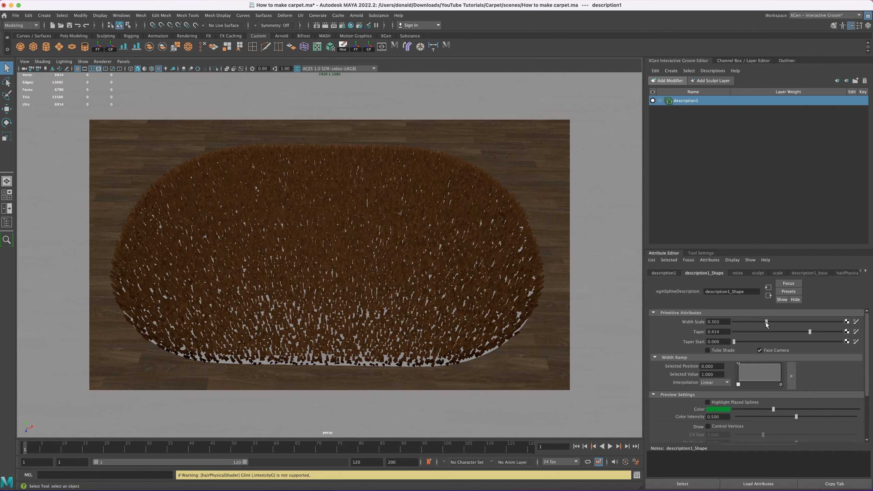
- Set the Density Multiplier of description1_base to 2
click(811, 274)
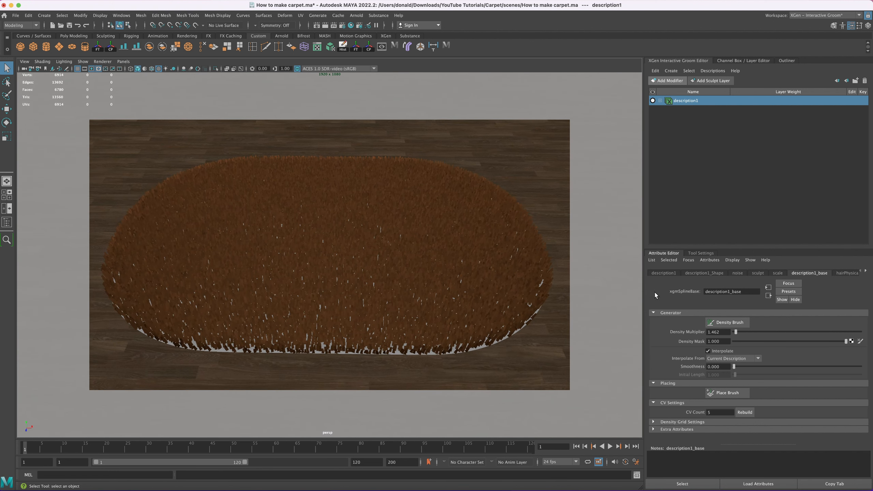
drag(723, 333, 706, 333)
text(2)
key(Return)
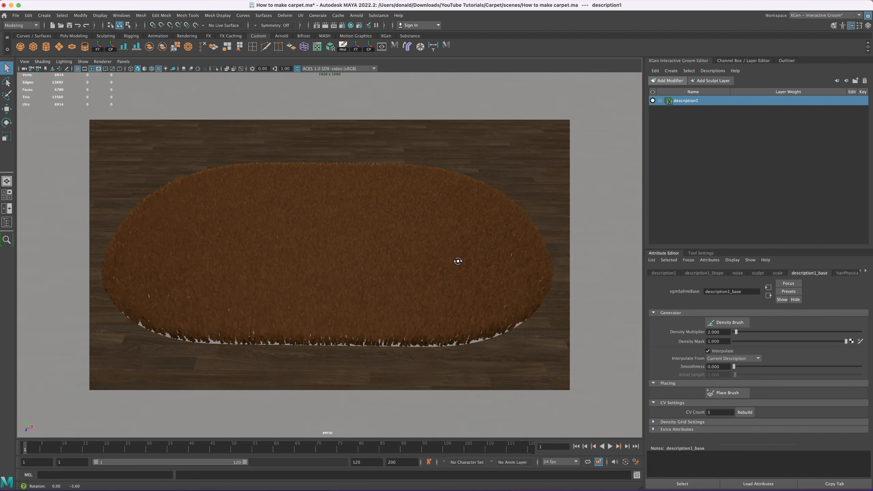
- Roughen the carpet strands by setting the noise modifier's Magnitude to 3.552 and Frequency to 1.172
click(738, 274)
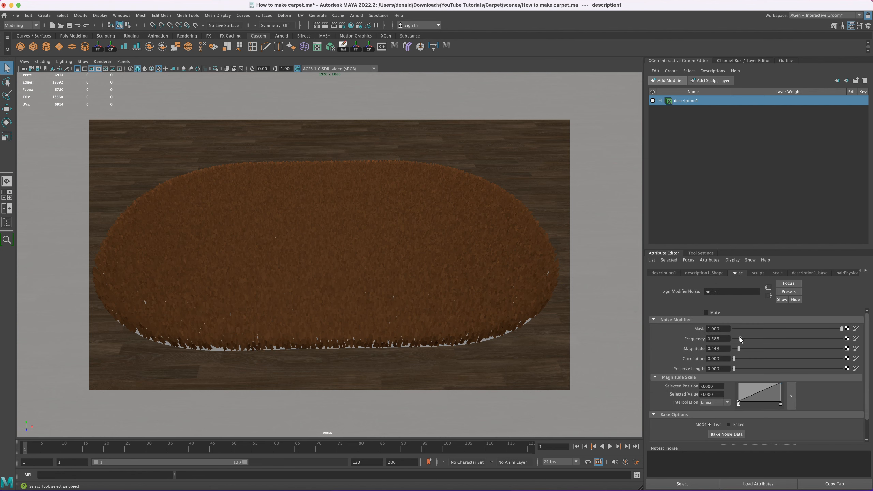
drag(740, 338, 749, 340)
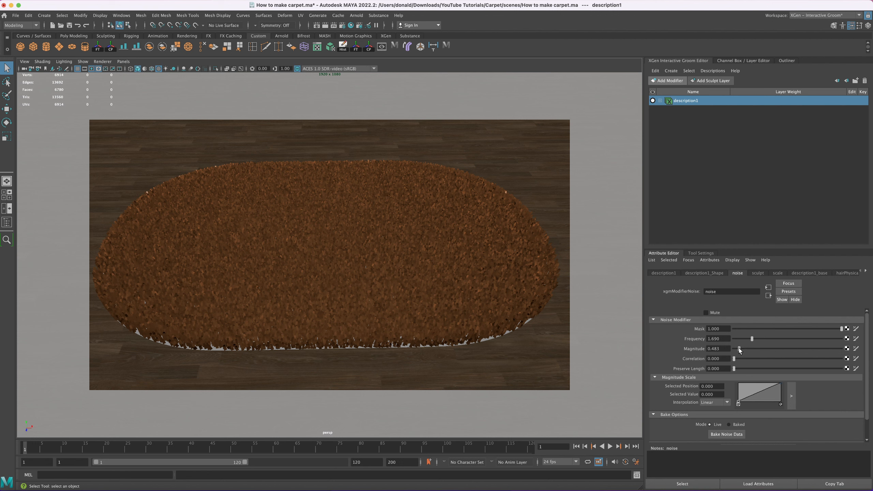
mouse_move(743, 350)
mouse_down()
mouse_move(771, 353)
mouse_move(747, 339)
mouse_up()
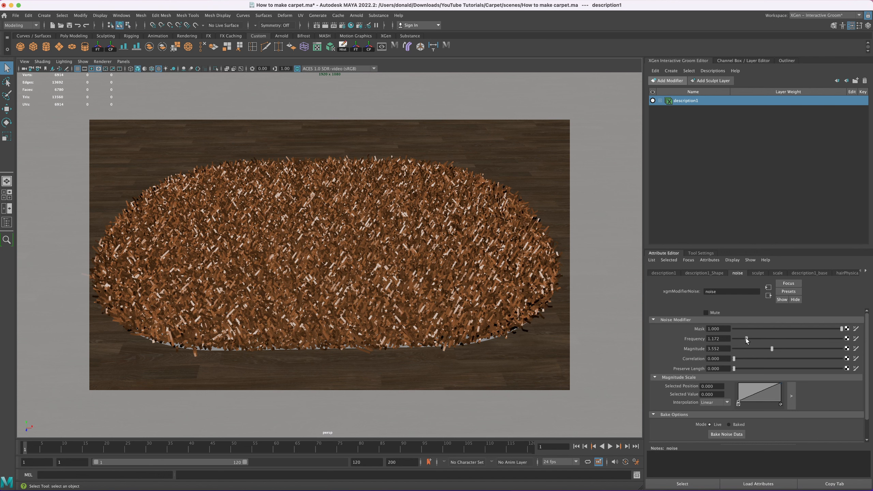
- Render the roughened carpet in the Arnold RenderView and inspect the whole rug
click(357, 16)
click(364, 31)
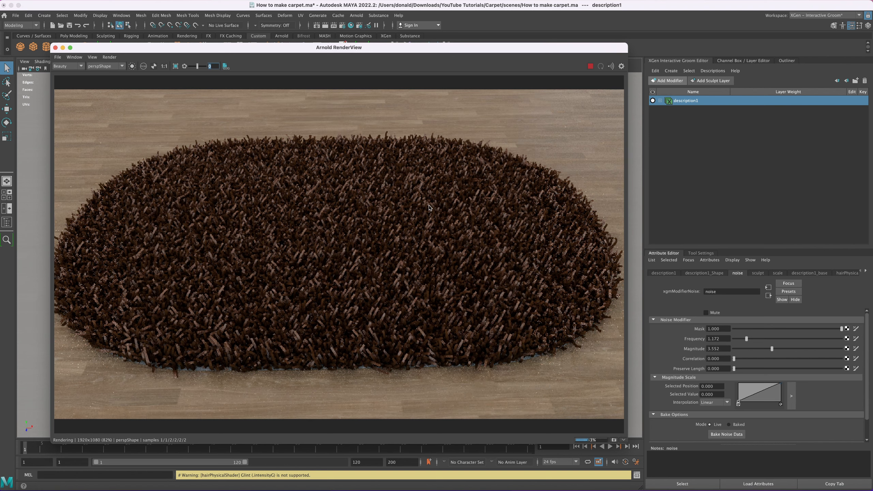
scroll(430, 208, down, 2)
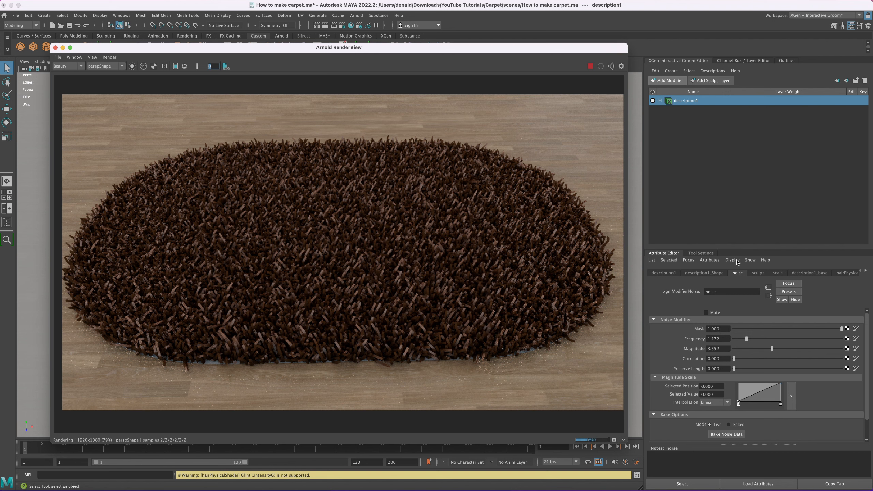
- Change the hair shader's diffuse Root Color and Tip Color to the same medium grey swatch
click(847, 274)
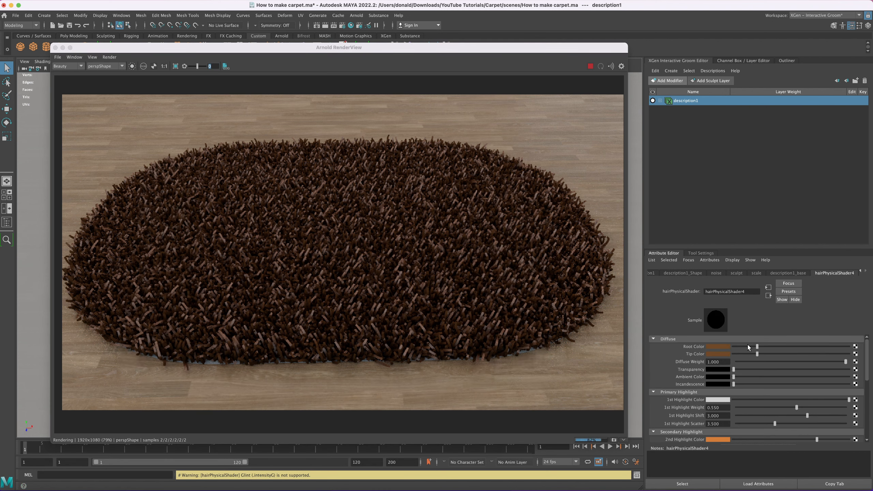
click(722, 347)
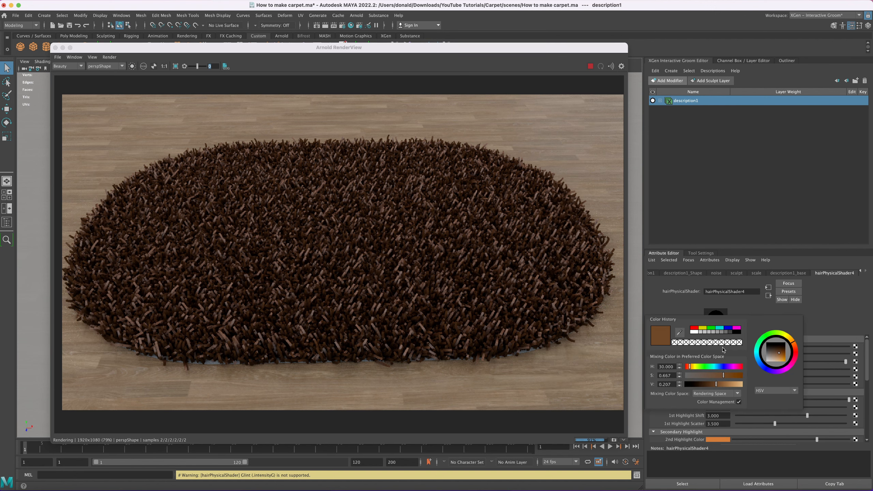
click(722, 332)
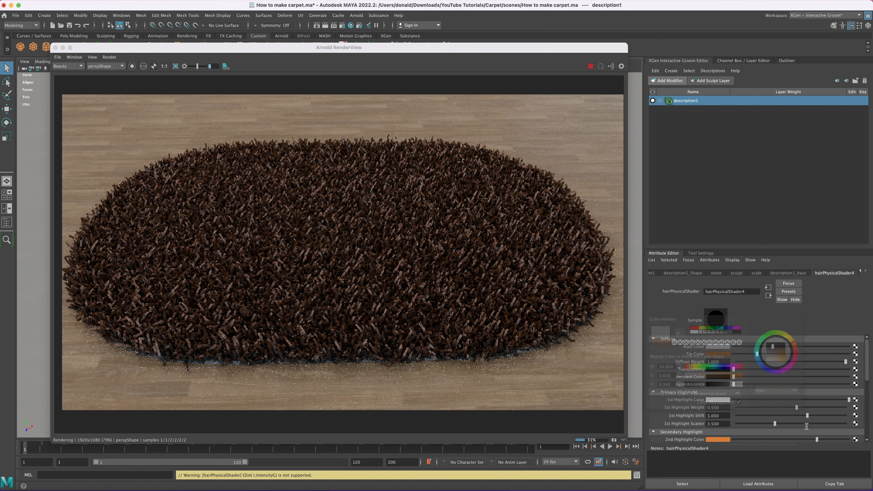
click(725, 355)
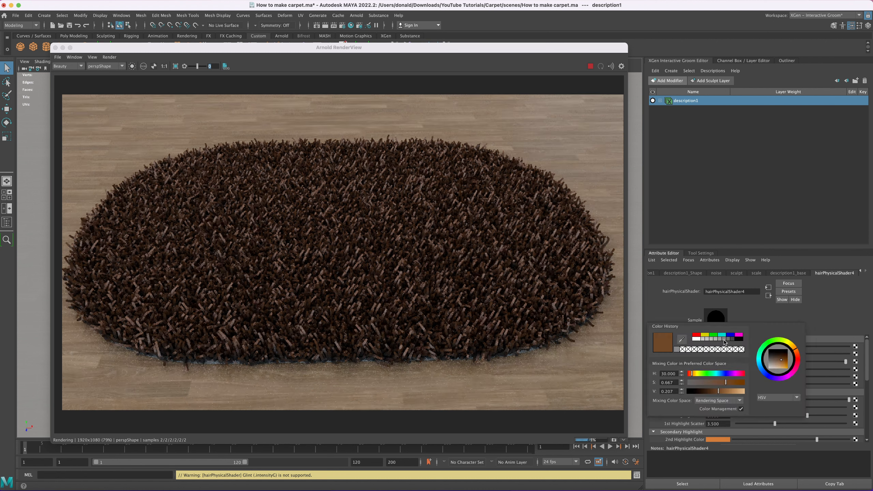
click(728, 340)
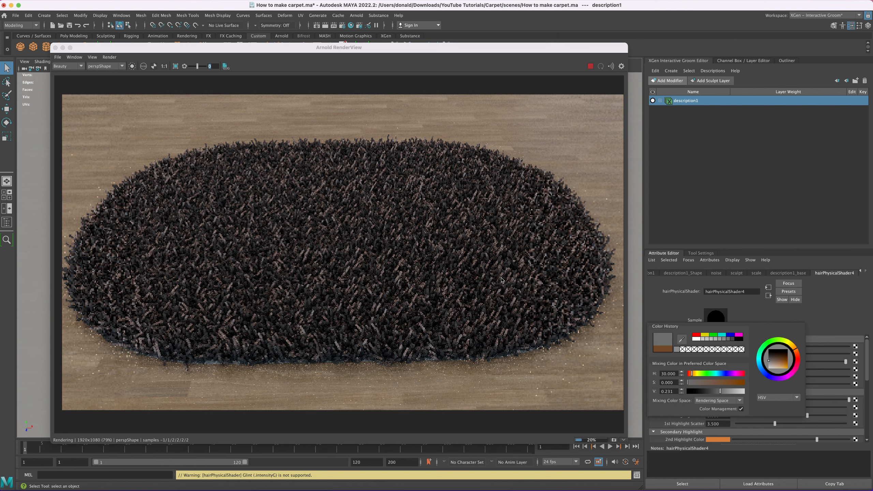
click(725, 340)
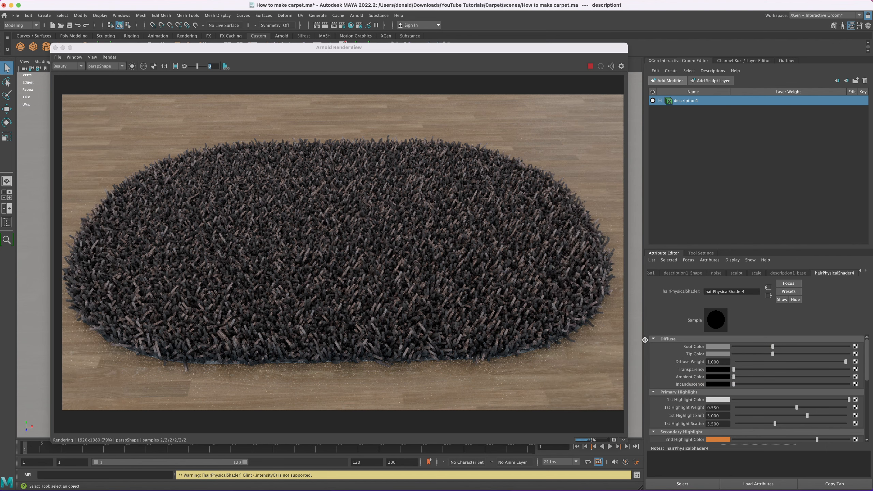
- Change the hair shader's 2nd Highlight Color to a muted blue with hue 230.896, saturation 0.379 and value 0.425
scroll(443, 279, down, 1)
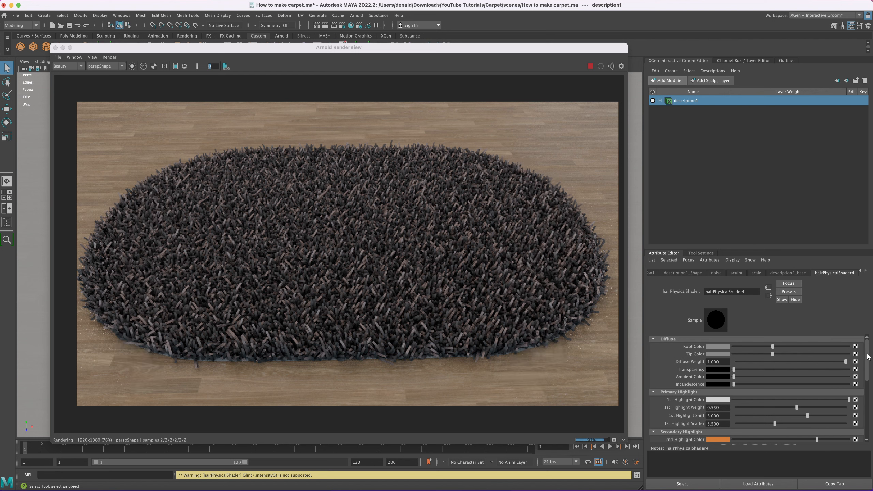
scroll(868, 357, down, 5)
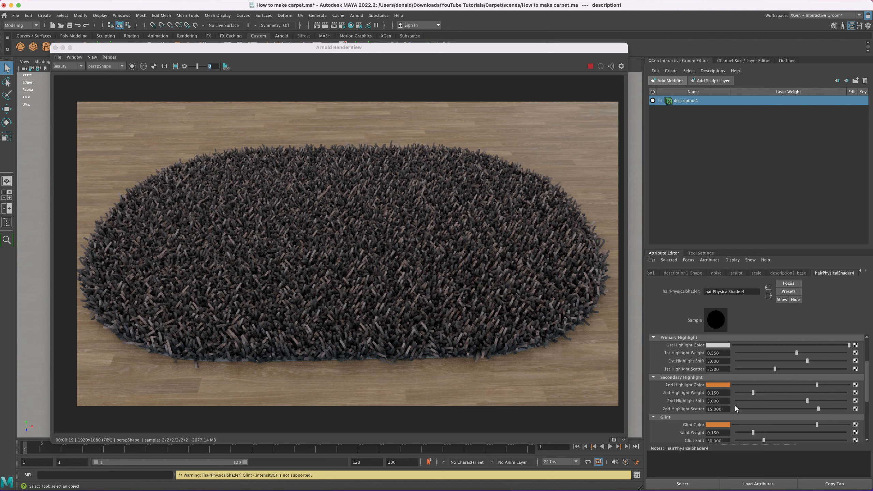
click(721, 385)
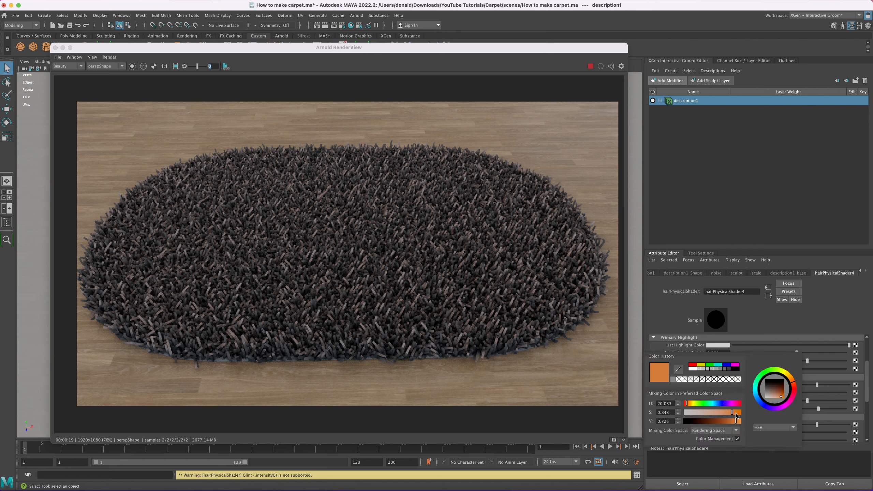
drag(735, 414, 711, 414)
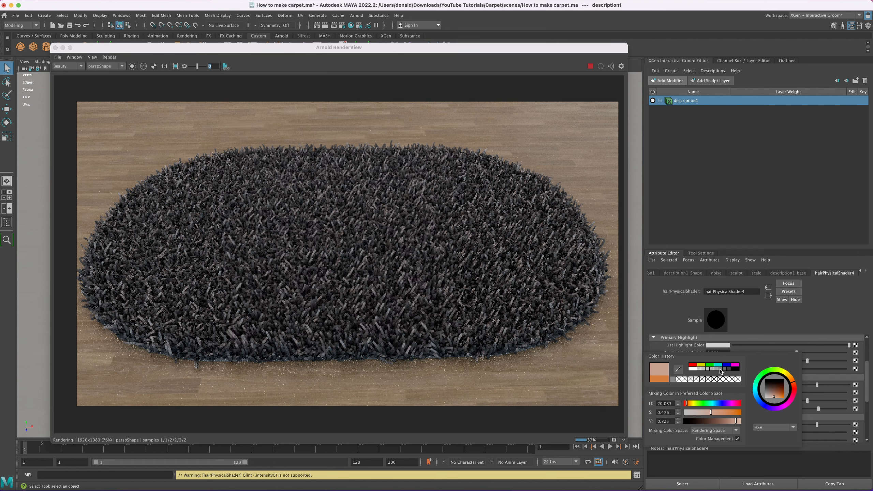
click(720, 370)
drag(685, 413, 721, 403)
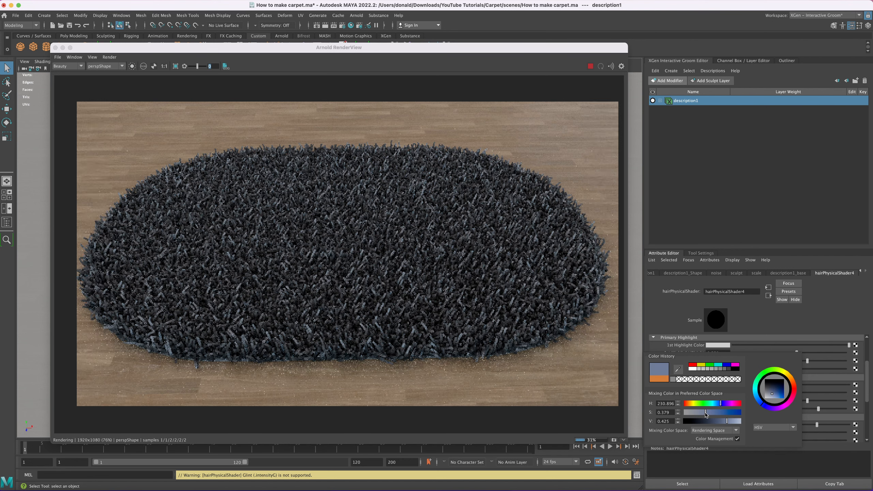
- Raise the noise Magnitude to 5.310 and Frequency to about 1.8, and set the base Density Multiplier to 6.725
click(717, 273)
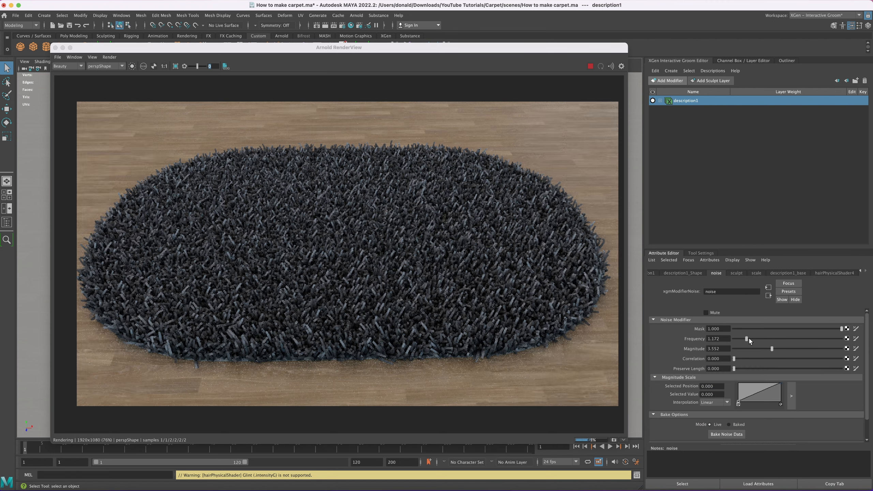
drag(773, 351, 787, 350)
drag(787, 350, 755, 339)
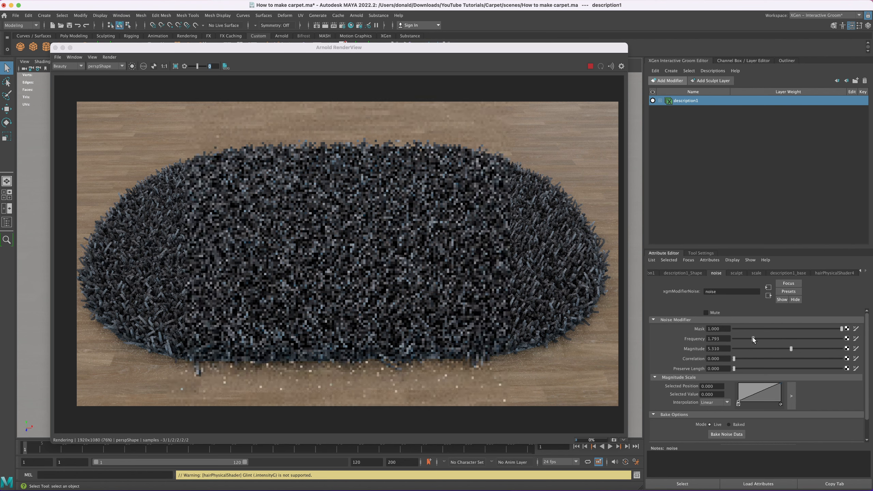
click(774, 272)
drag(736, 332, 743, 333)
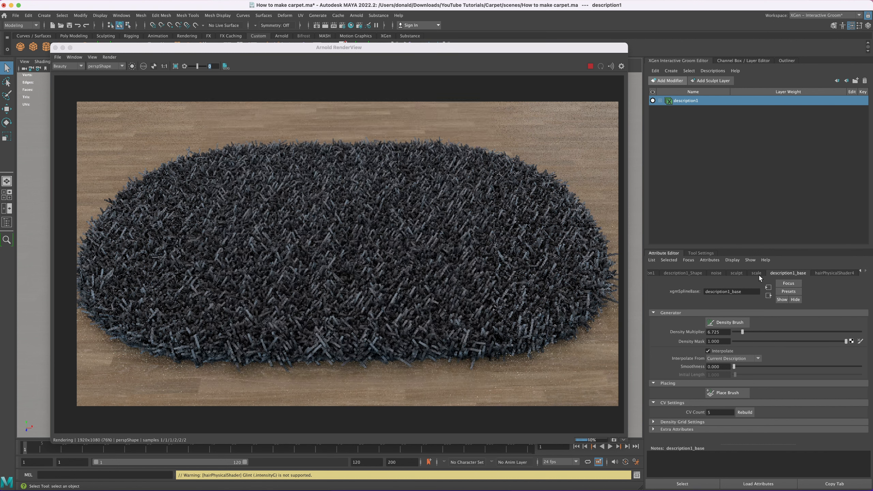
- Thin the carpet strands to a Width Scale of 0.172 with a Taper of 0.690, and close the render
click(693, 274)
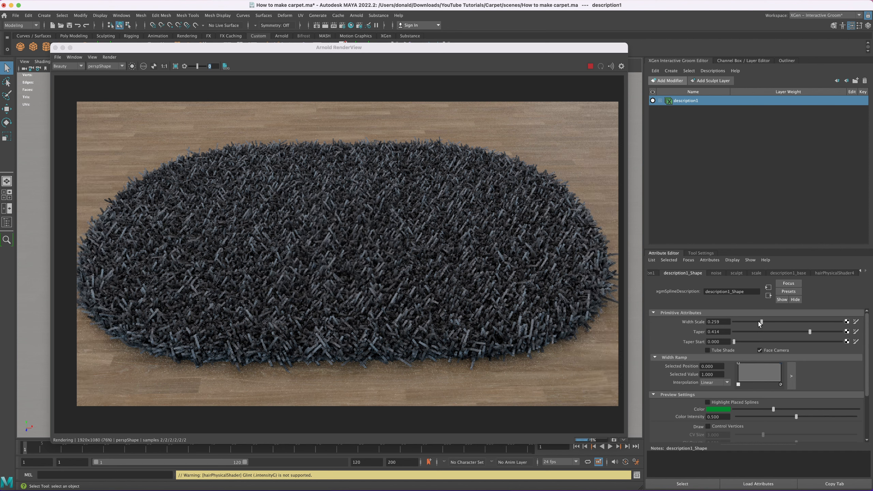
drag(760, 322, 752, 323)
drag(810, 332, 824, 333)
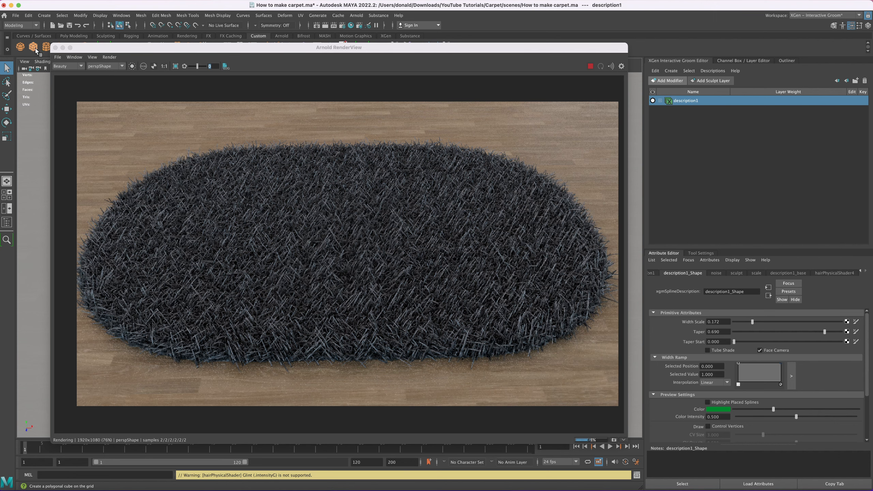
click(55, 48)
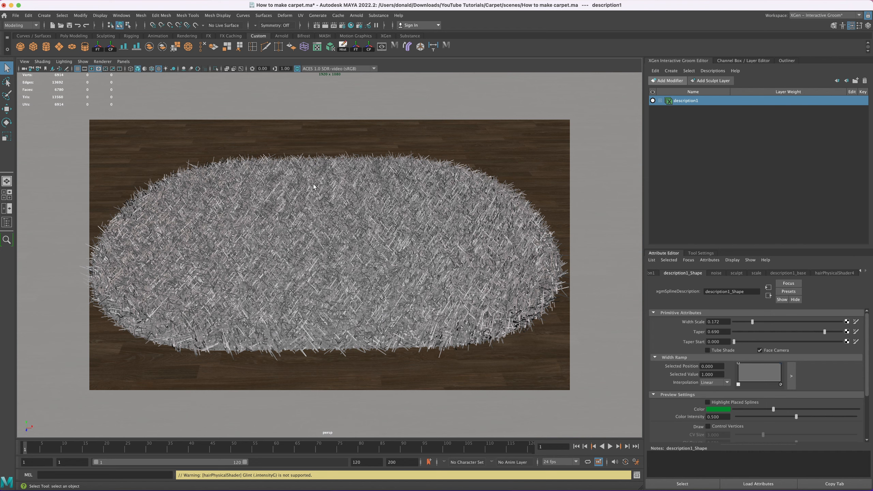
- Assign a new aiStandardSurface material to the carpet's base mesh pCube1
alt+drag(404, 258, 366, 256)
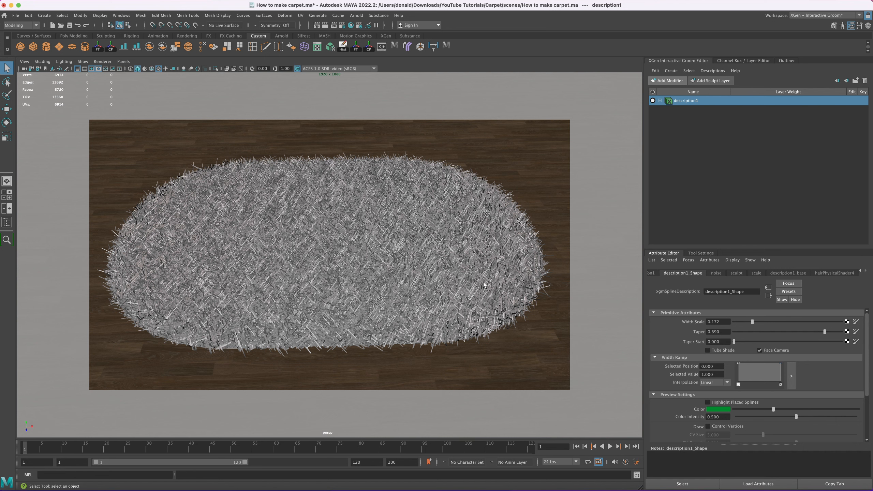
click(387, 315)
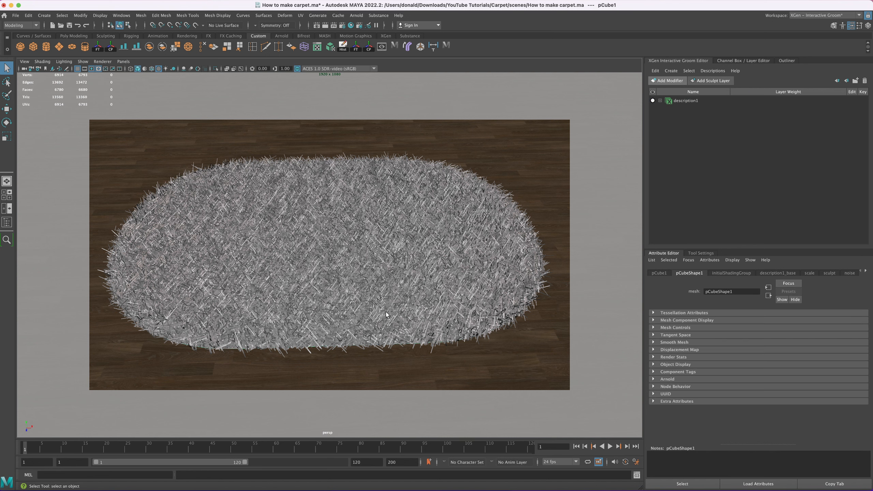
right_click(239, 347)
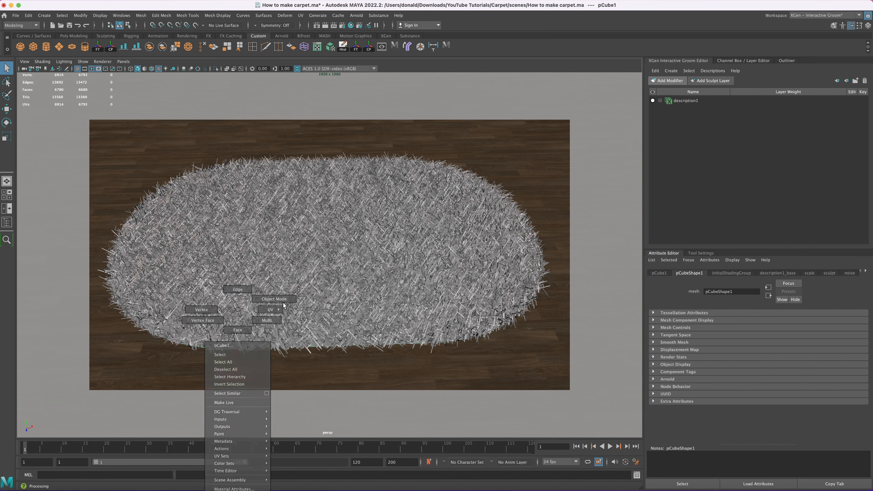
alt+drag(242, 313, 312, 224)
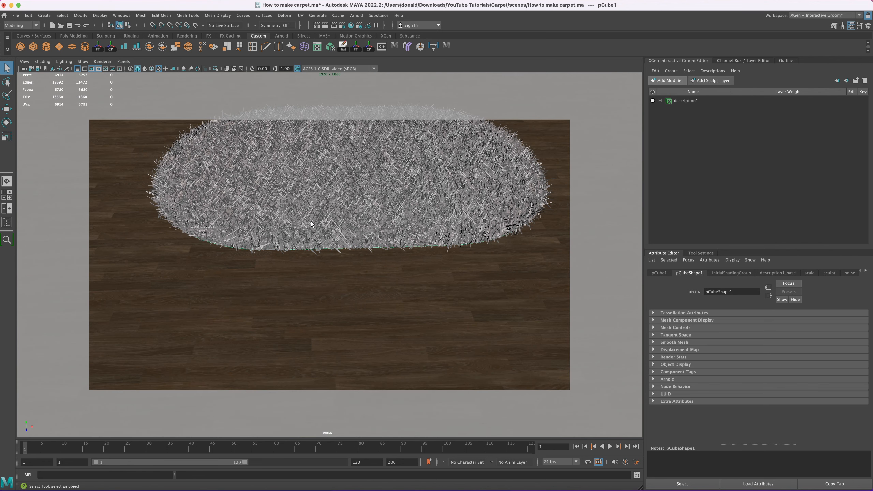
right_click(261, 133)
mouse_move(277, 330)
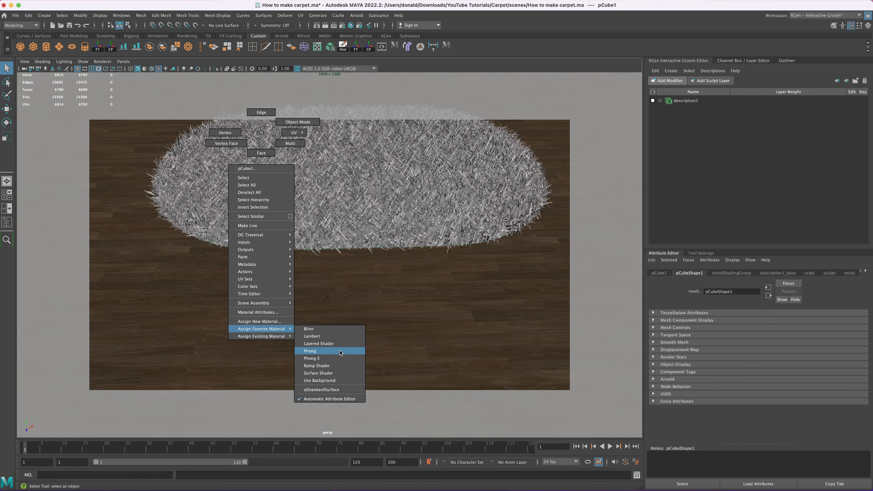
click(331, 391)
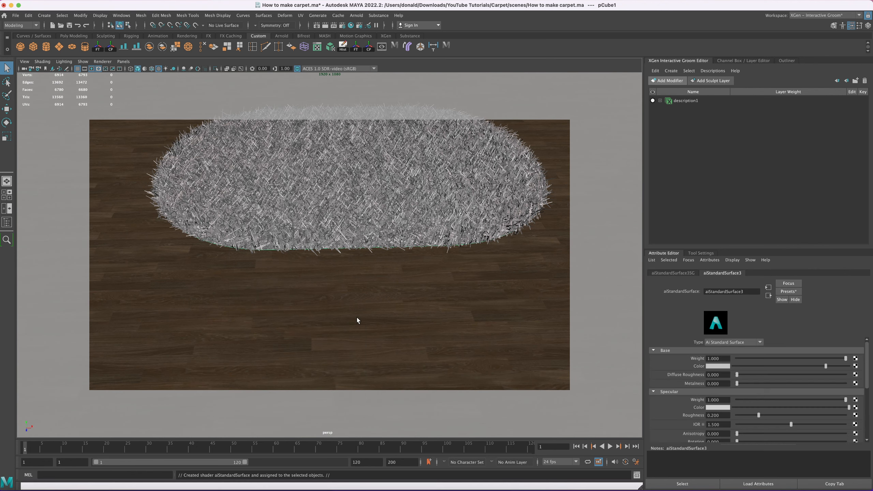
- Set the base mesh material's specular Roughness to 0.652 and map its base Color with the image file pattern-01.tx
click(747, 61)
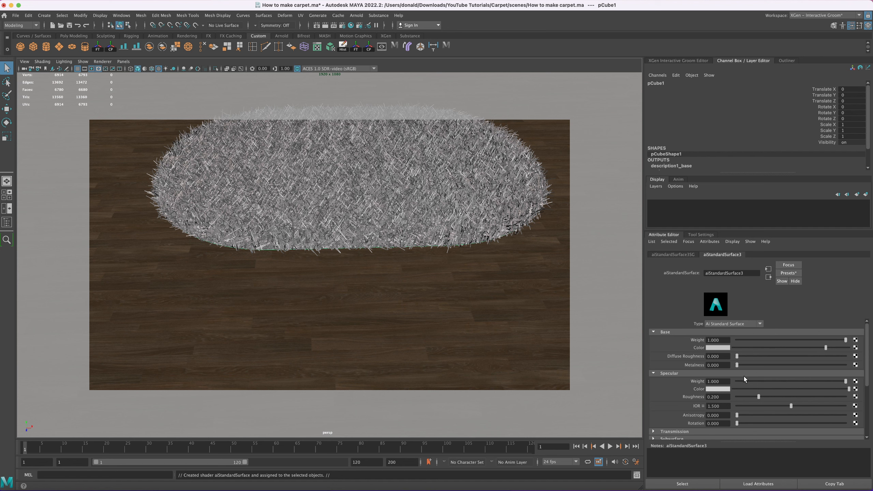
drag(761, 397, 808, 399)
click(856, 348)
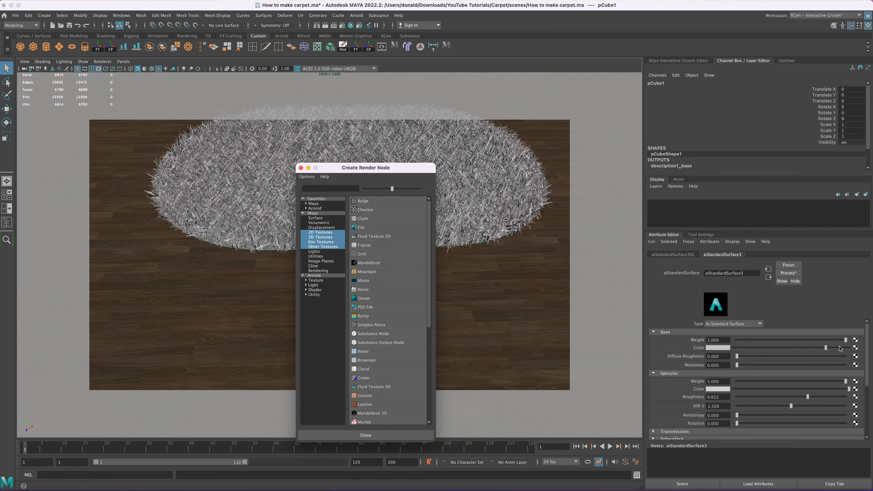
click(361, 228)
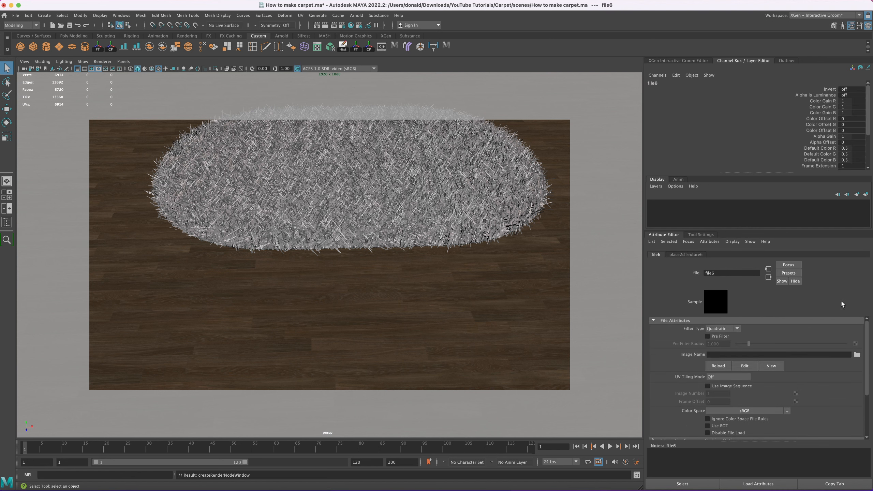
click(858, 355)
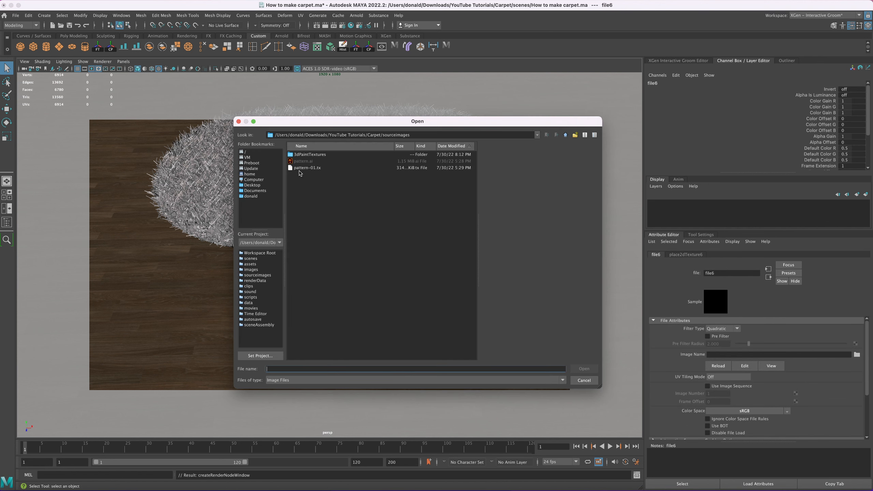
click(296, 168)
click(584, 369)
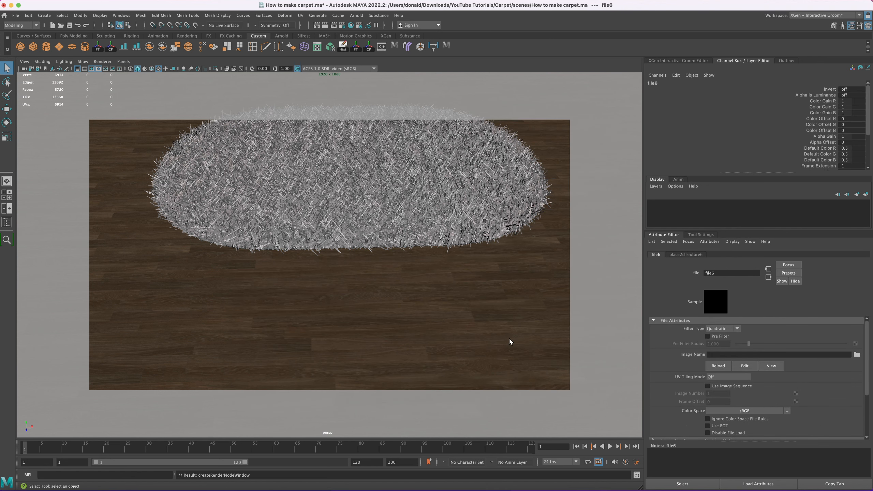
- Lower the Density Multiplier of description1's base slightly and set the strands' Width Scale to 0.097
alt+drag(386, 200, 395, 260)
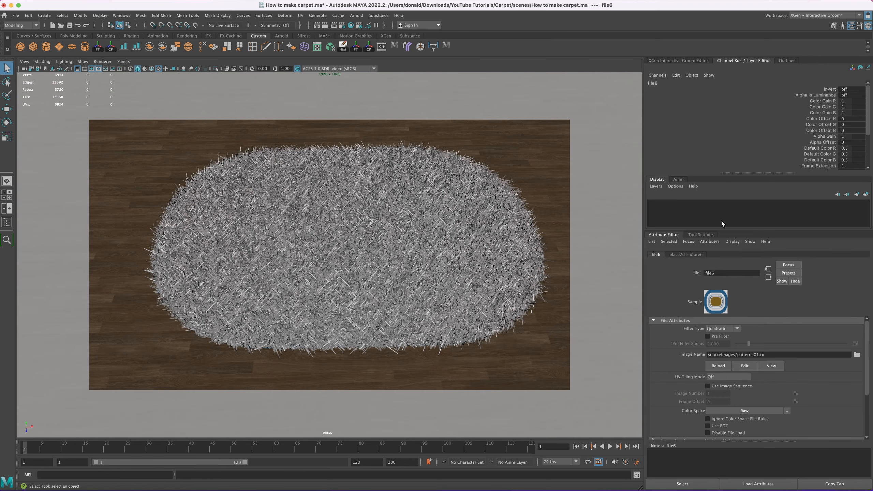
click(672, 61)
click(680, 101)
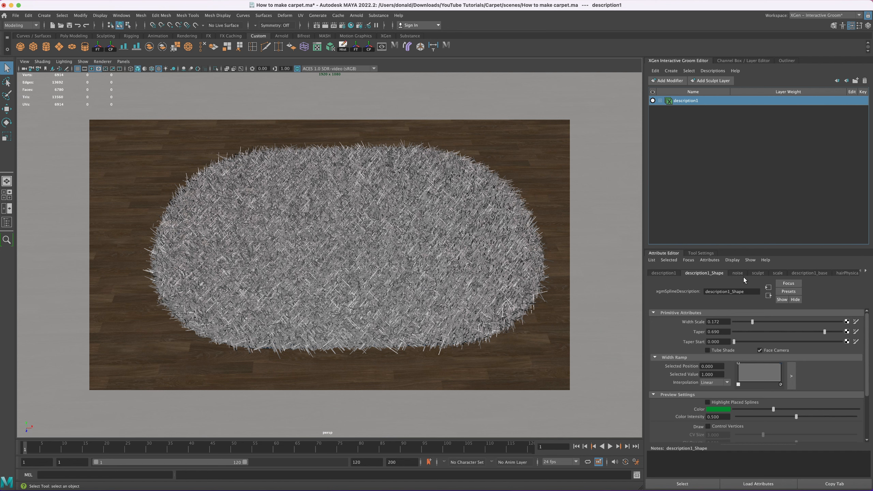
click(799, 273)
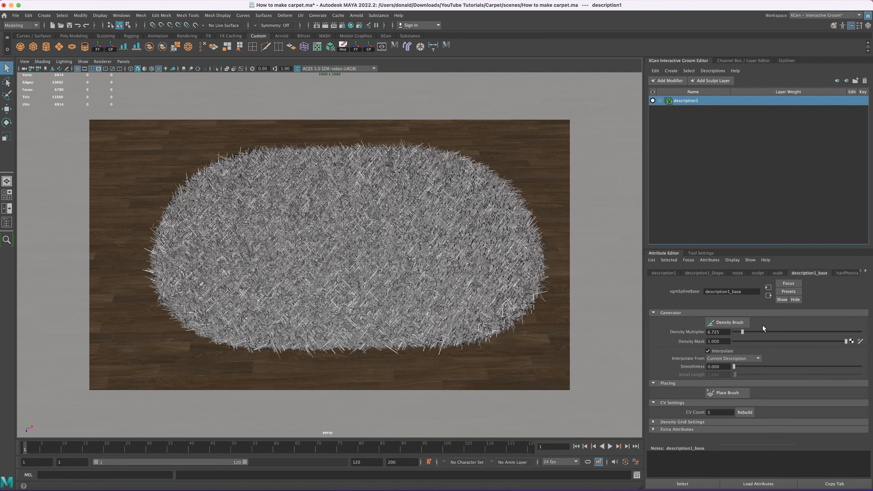
drag(742, 333, 737, 334)
click(702, 274)
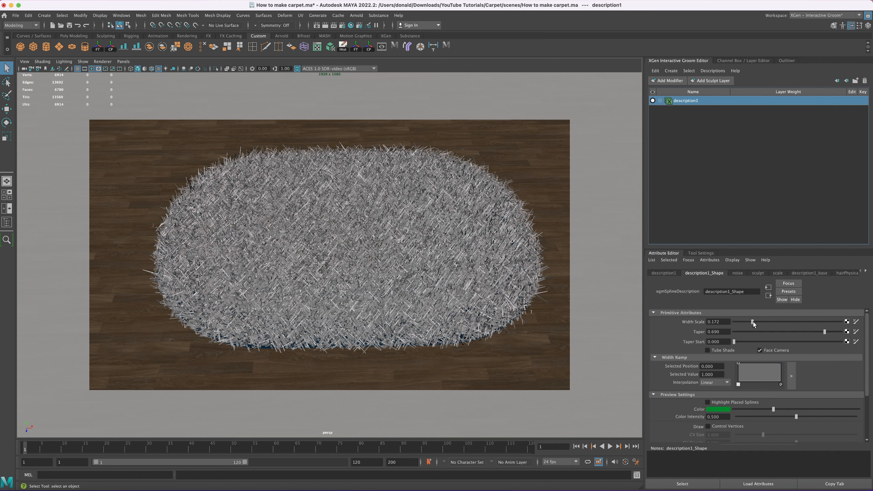
drag(751, 324, 744, 323)
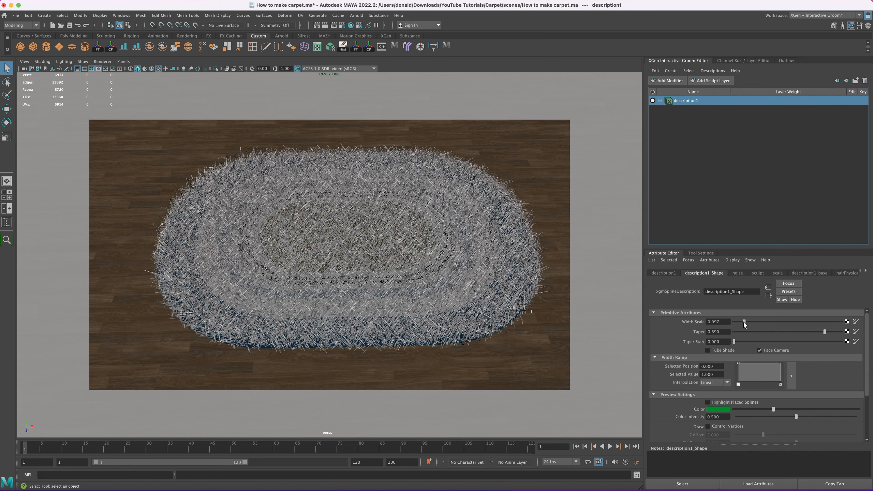
- Render the whole carpet in Arnold to check the thinner strands over the patterned base, and close the render
alt+right_drag(420, 254, 422, 260)
alt+drag(422, 260, 415, 261)
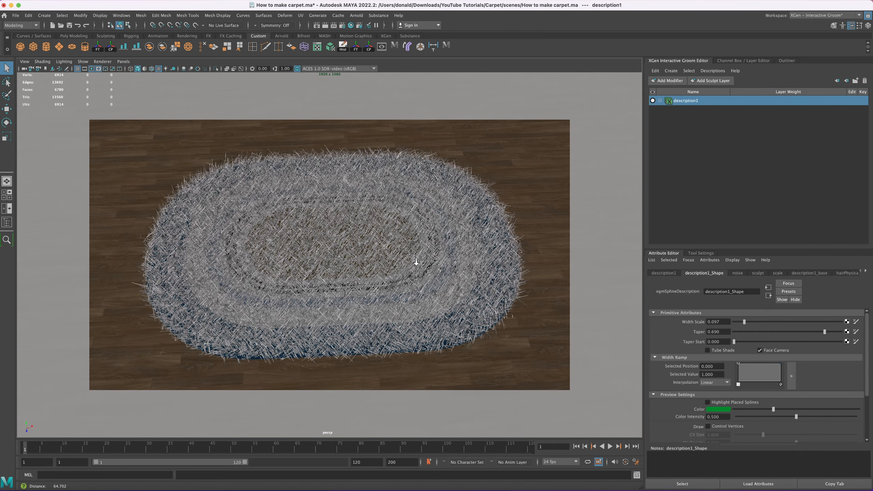
click(356, 15)
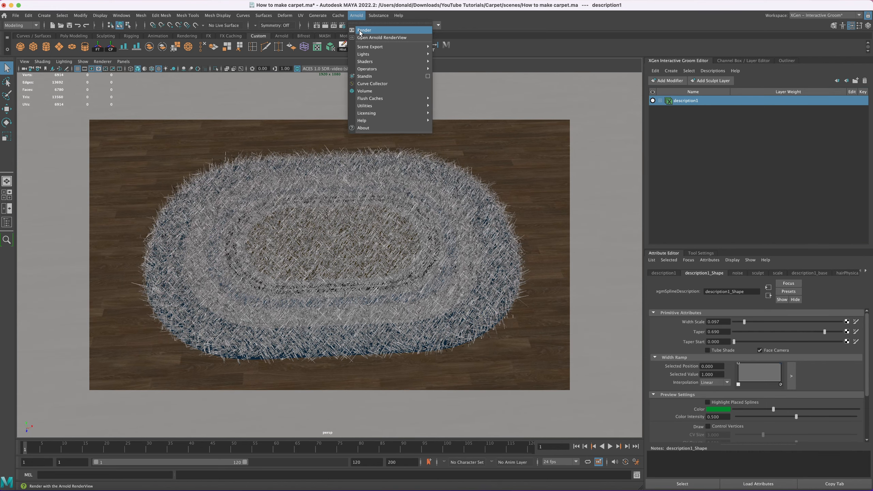
click(360, 30)
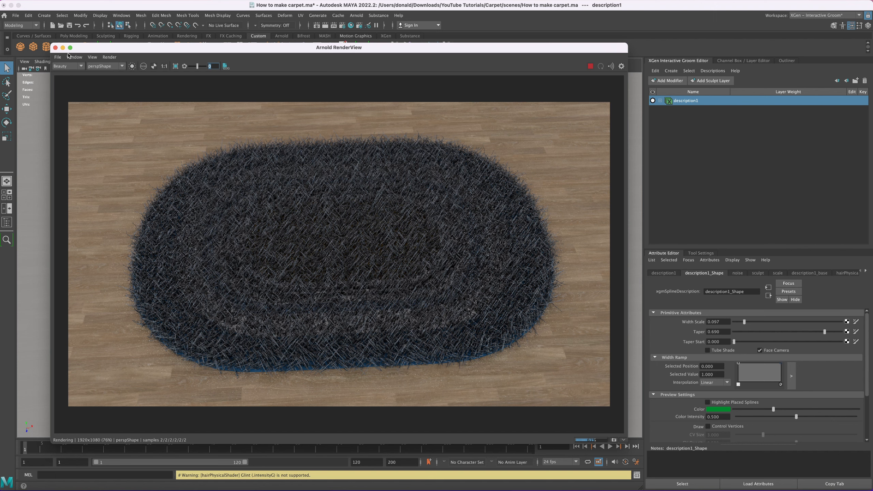
click(55, 48)
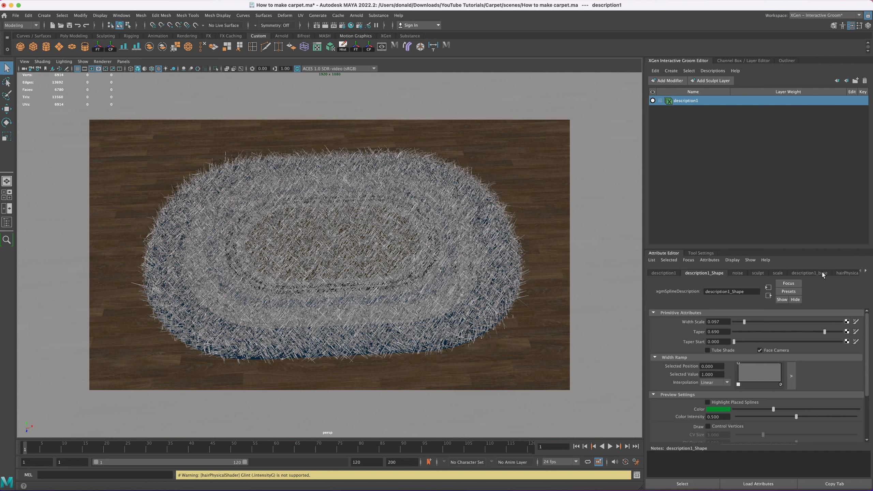
- Map the hair shader's diffuse Root Color with a file texture using pattern-01.tx
click(843, 274)
scroll(723, 378, up, 5)
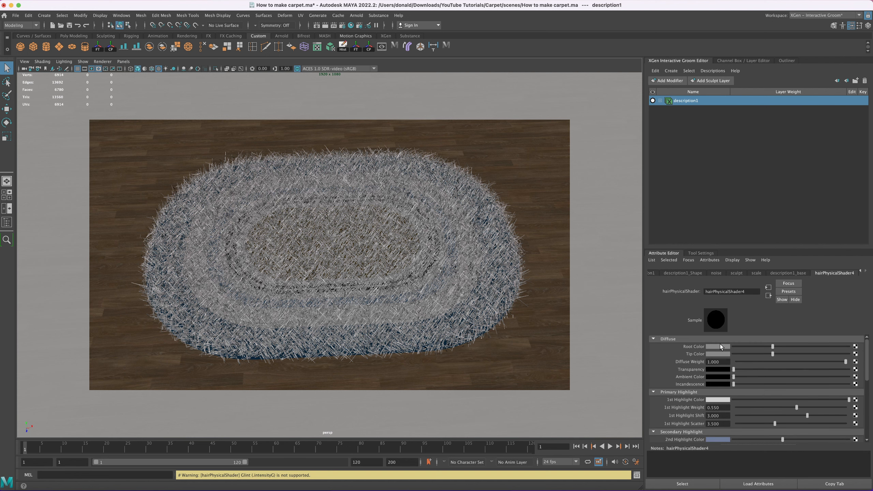
click(856, 347)
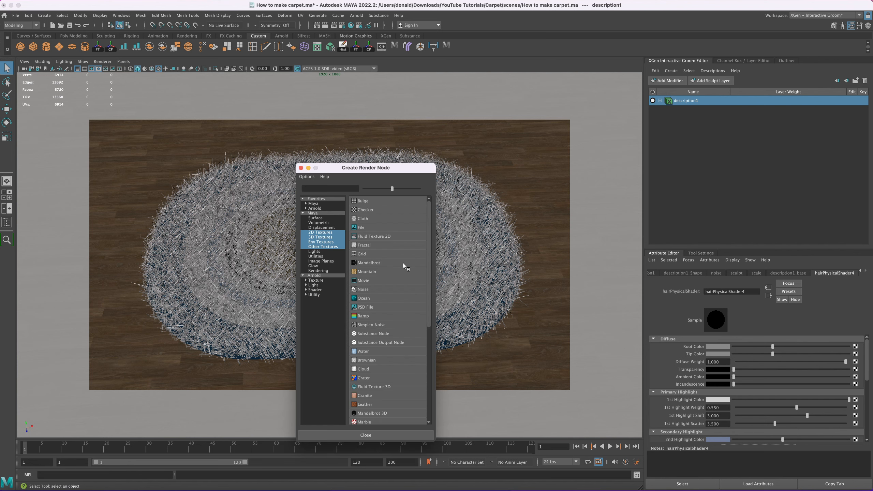
click(363, 228)
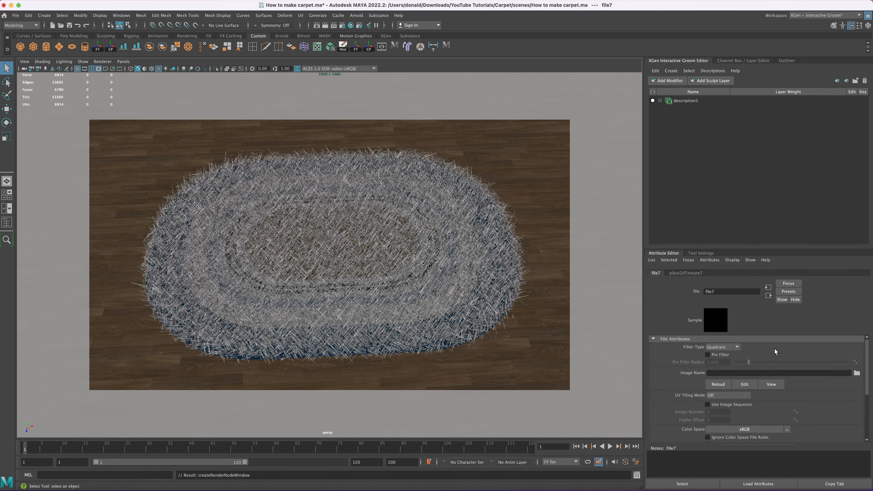
click(858, 373)
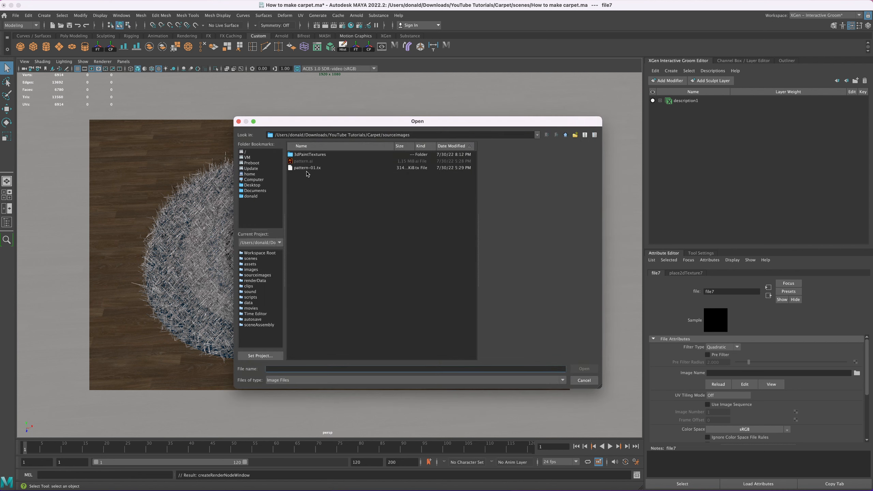
click(307, 168)
click(584, 369)
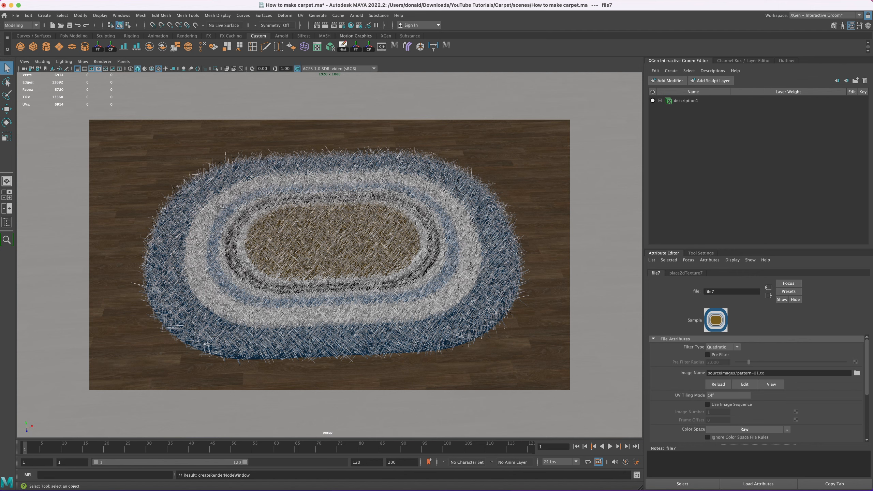
- Render the carpet in Arnold to check the pattern on the strand roots, and close the render
click(357, 16)
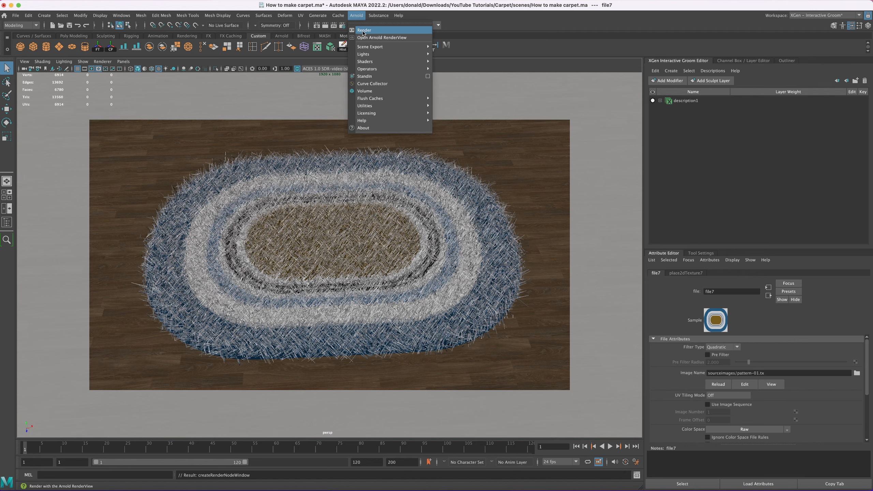
click(363, 30)
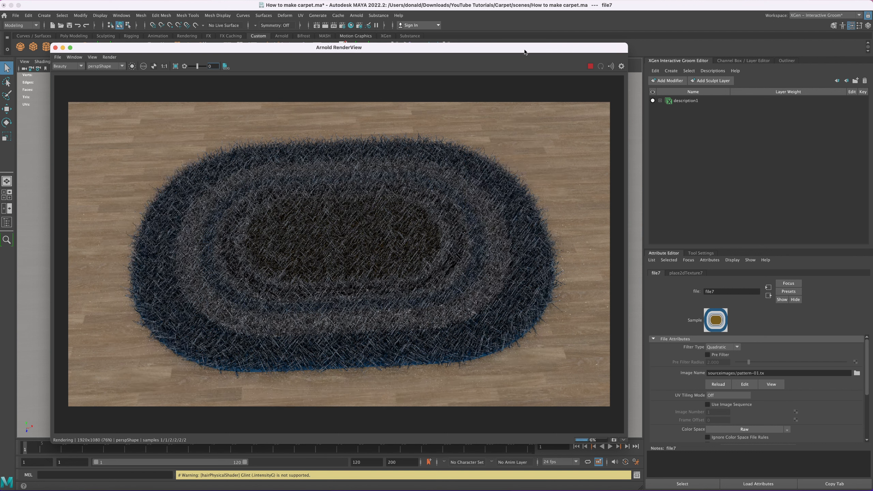
click(55, 48)
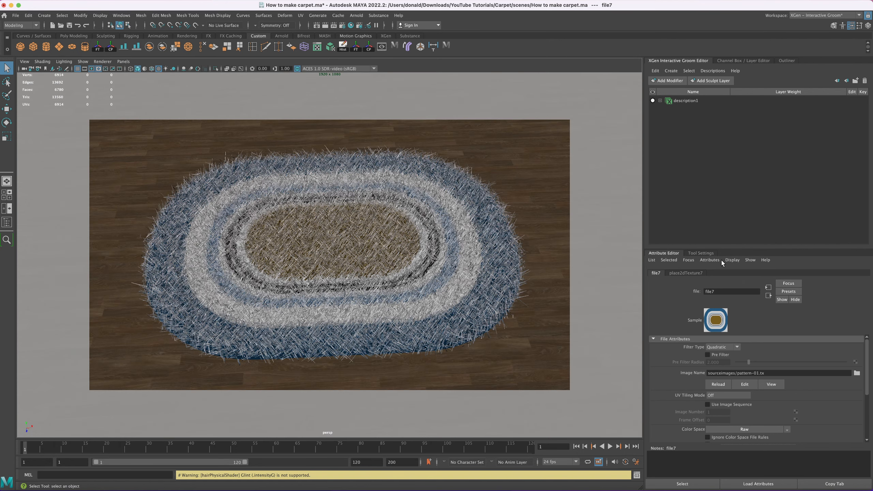
- Map the hair shader's diffuse Tip Color with a file texture using pattern-01.tx
click(690, 101)
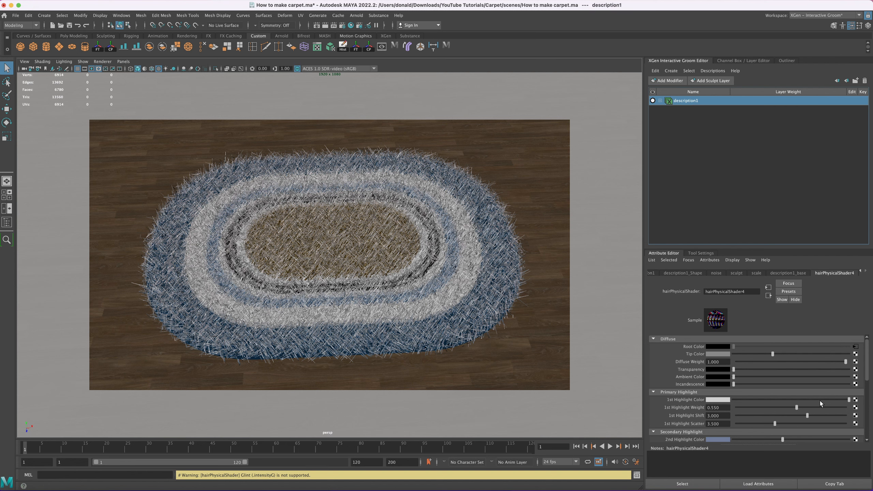
click(856, 355)
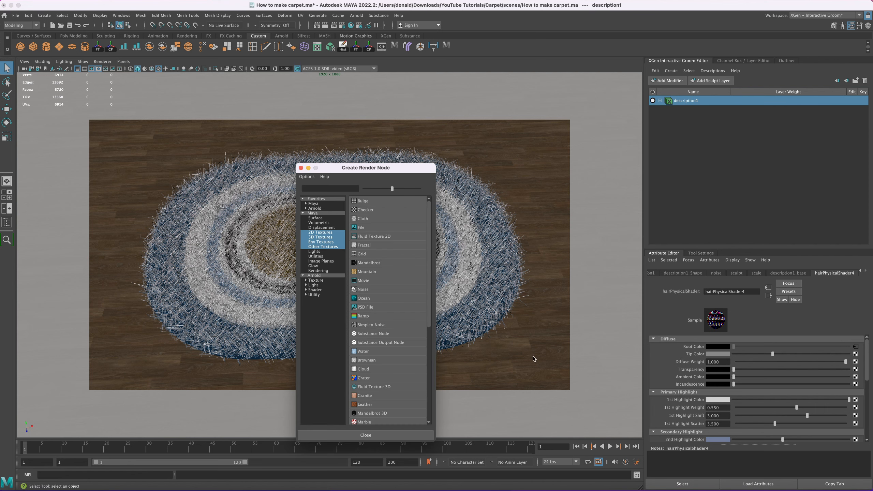
click(367, 228)
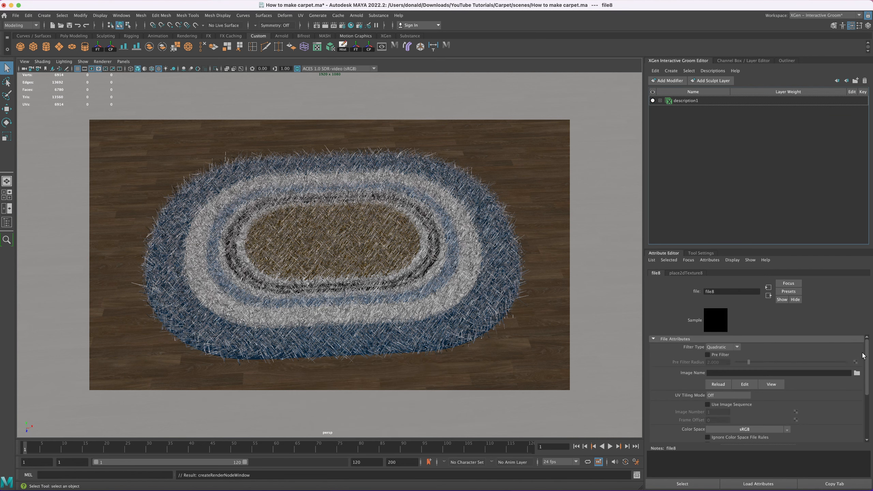
click(858, 374)
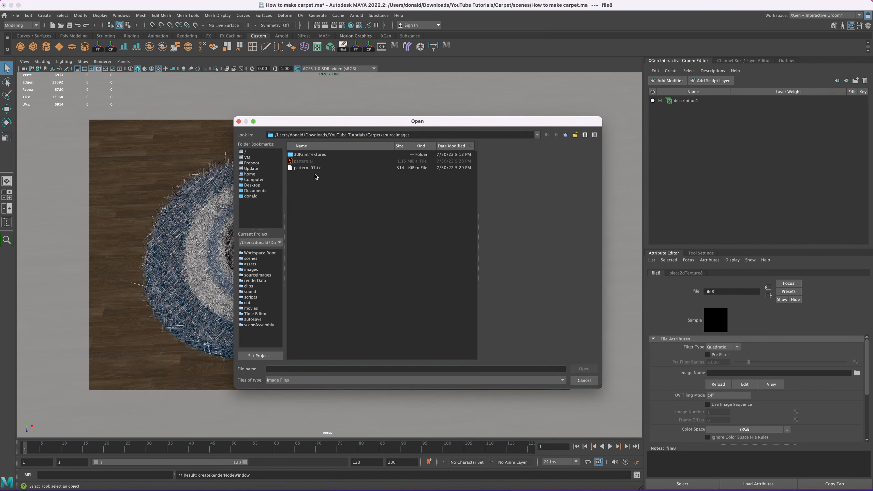
click(307, 169)
click(584, 369)
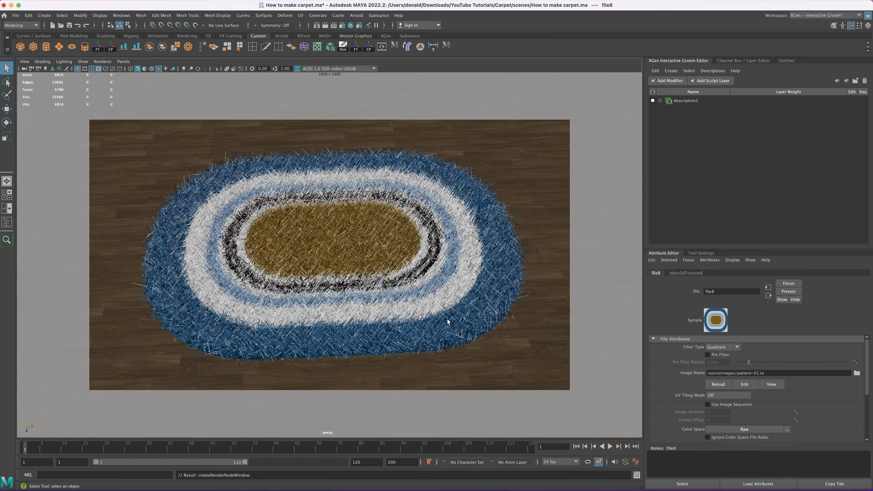
- Lower the Scale modifier of the description1 groom to about 0.395 to shorten the carpet strands
alt+drag(446, 312, 434, 294)
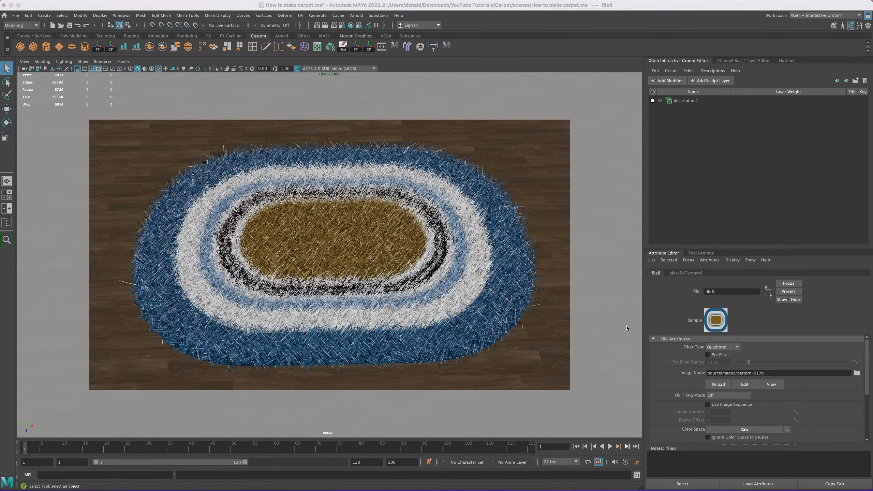
click(683, 100)
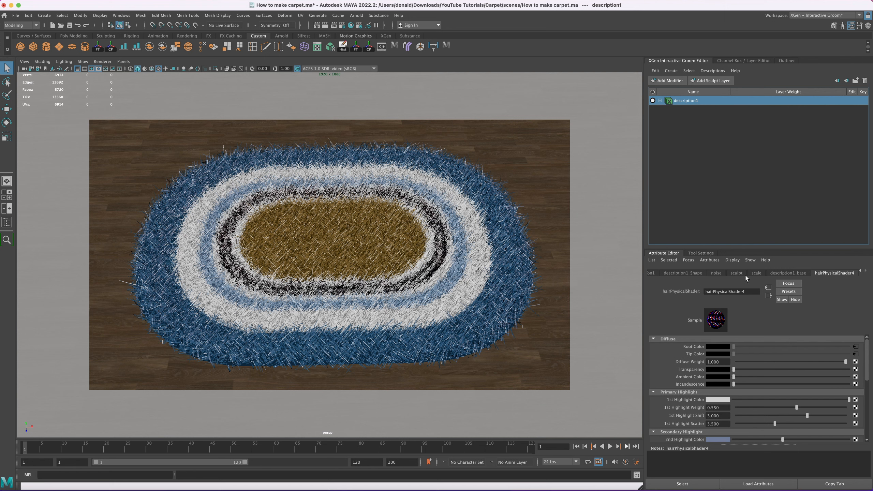
click(756, 273)
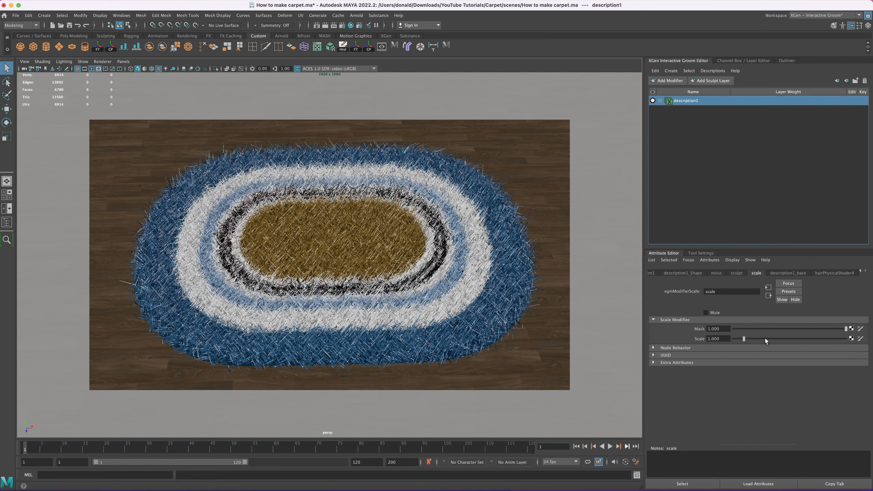
drag(743, 339, 737, 339)
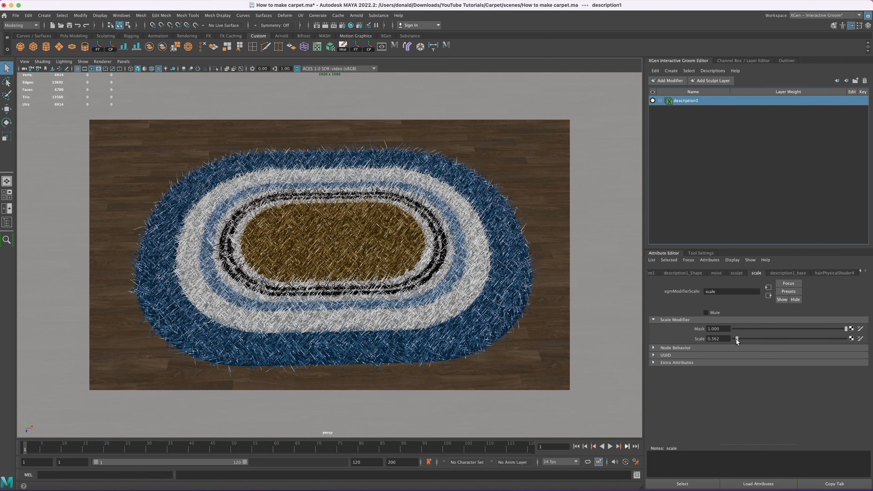
drag(737, 340, 736, 339)
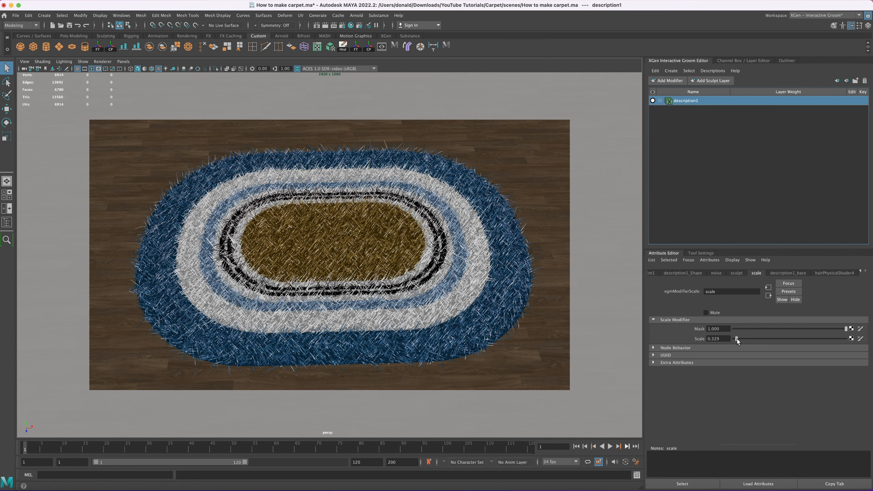
drag(739, 341, 738, 341)
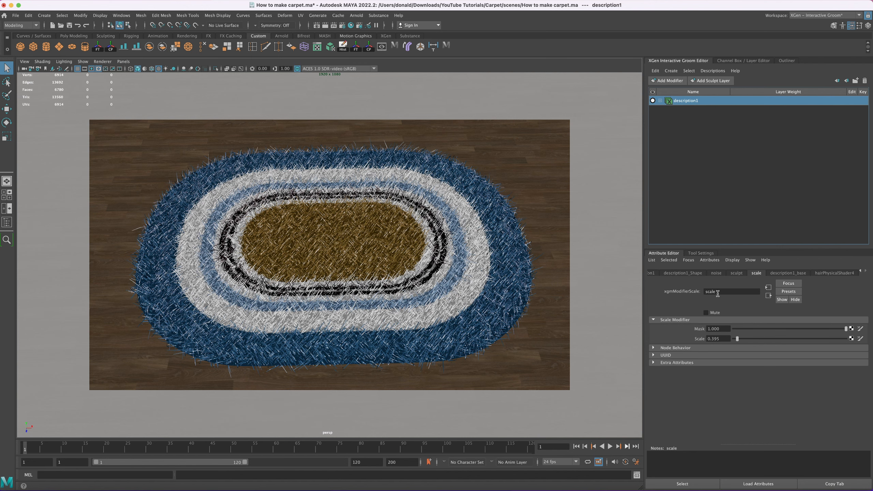
- Set the strands' Width Scale to about 0.172 and Taper to about 0.917 on the description1 shape
click(690, 273)
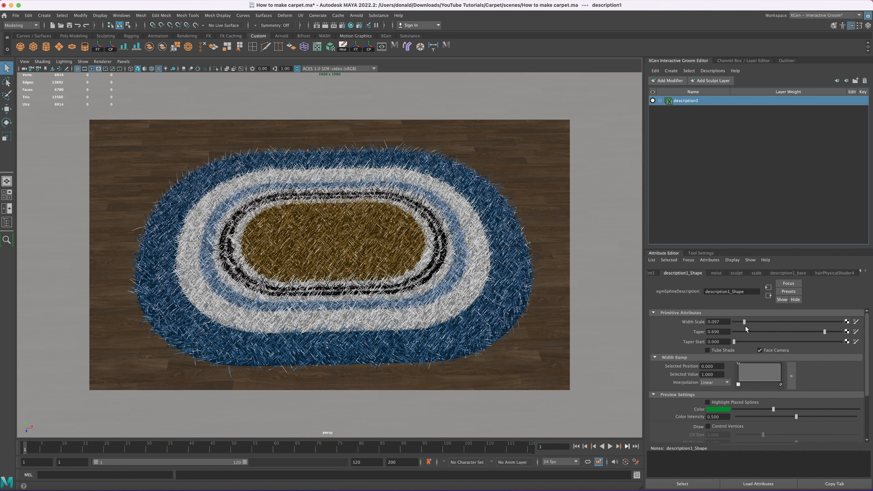
drag(744, 323, 753, 324)
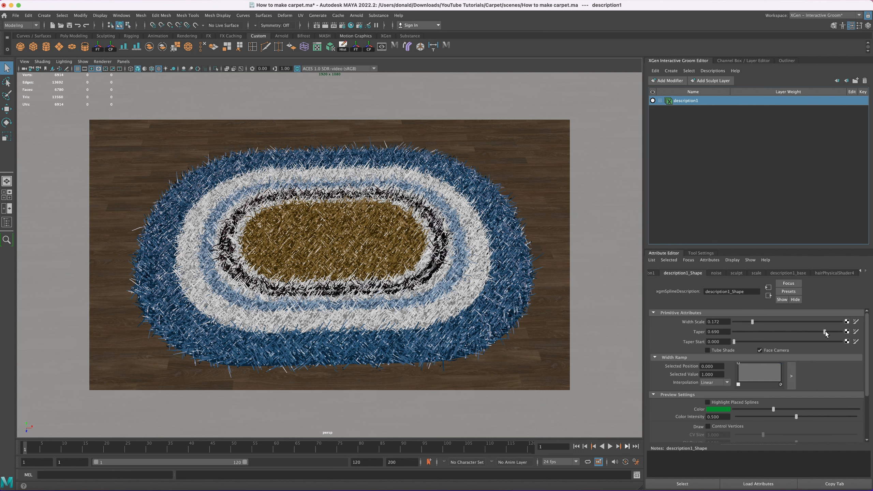
drag(825, 332, 836, 333)
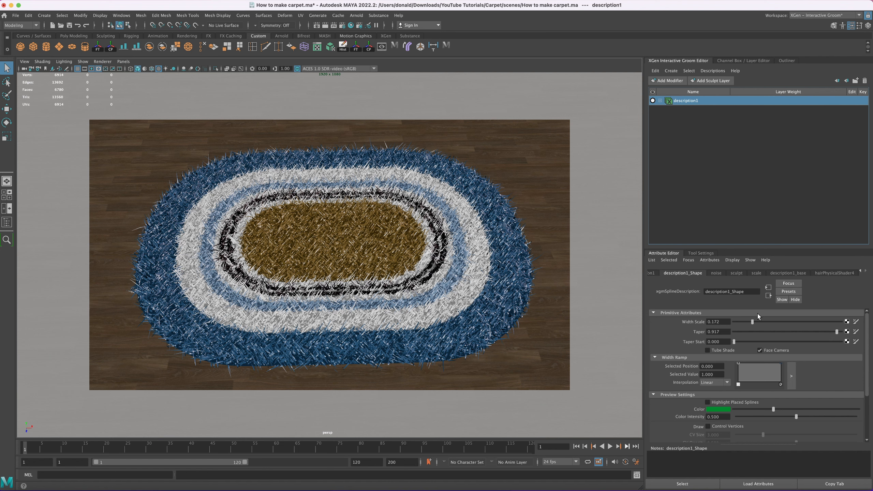
- Raise the groom's Density Multiplier to about 14.327 on the description base
click(781, 275)
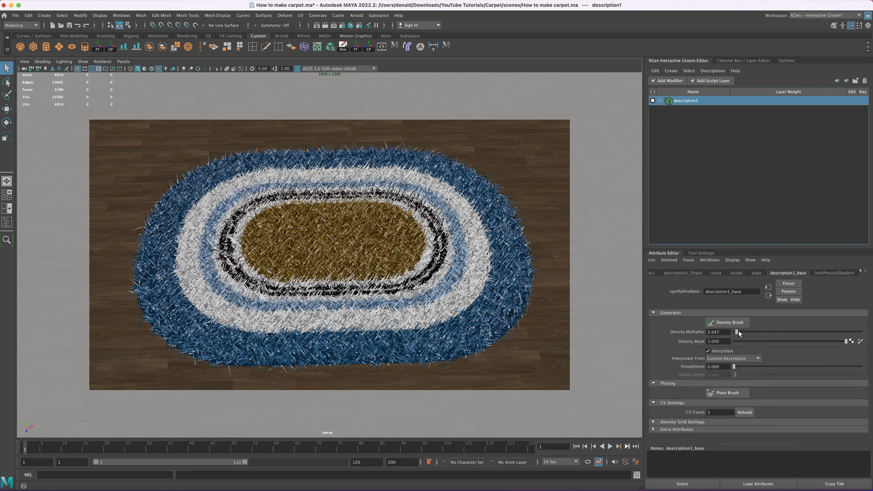
mouse_move(740, 332)
mouse_down()
mouse_move(772, 337)
mouse_move(757, 334)
mouse_up()
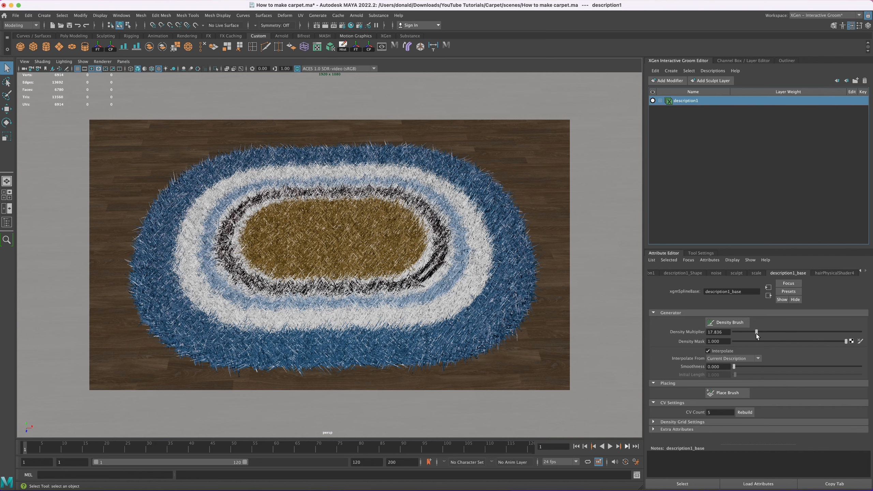
drag(758, 336, 754, 335)
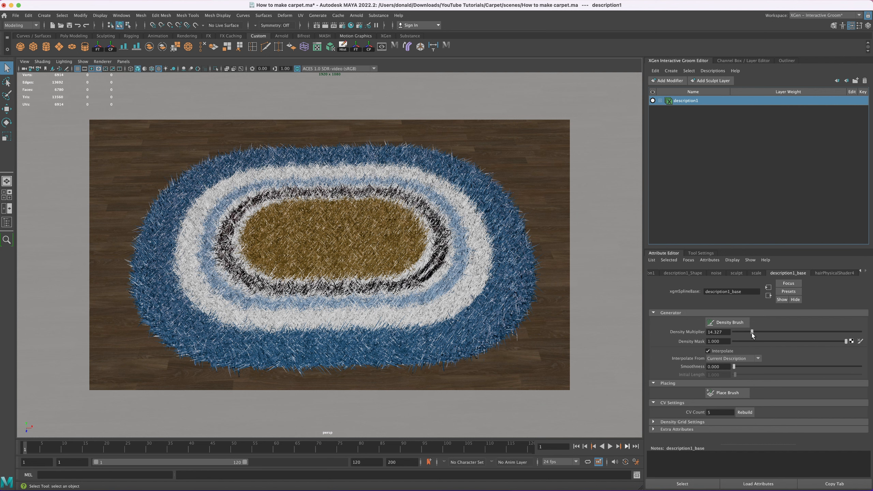
- Render the carpet in Arnold to check the shorter, denser strands, and close the render
click(357, 15)
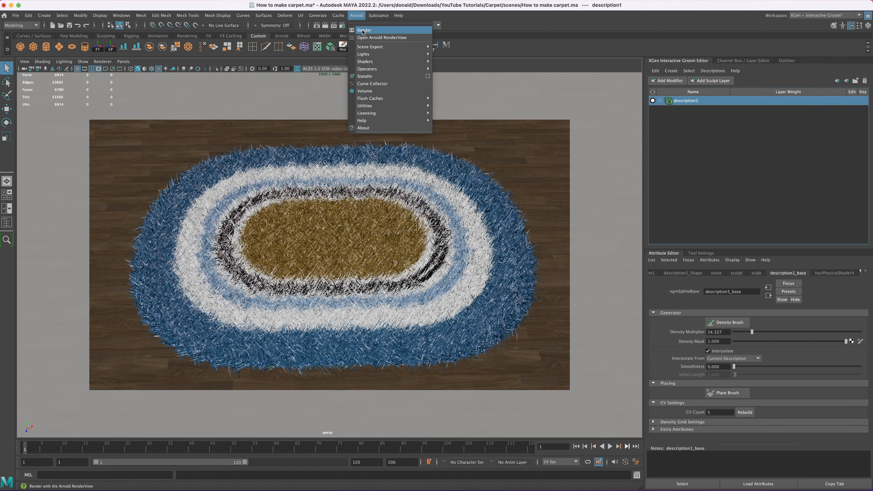
click(363, 32)
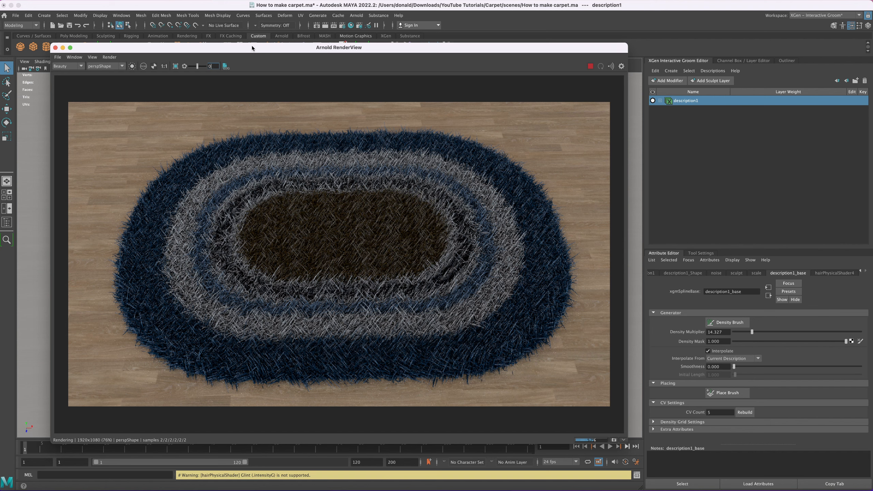
click(56, 47)
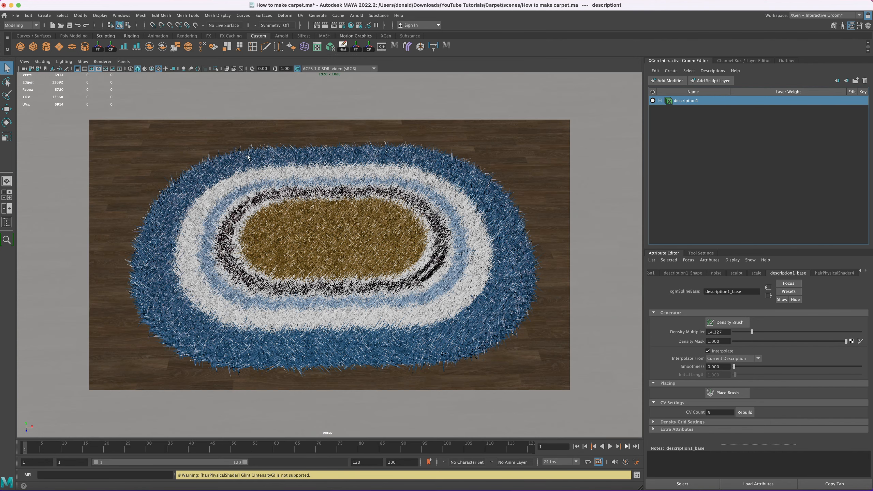
- Reduce the groom's Noise modifier to a Frequency of about 0.448 and a Magnitude of about 0.655
click(715, 274)
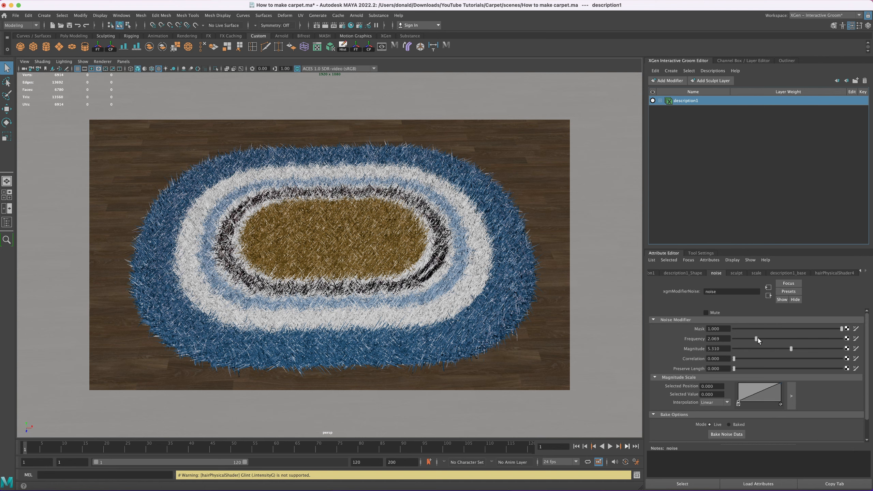
drag(757, 339, 740, 341)
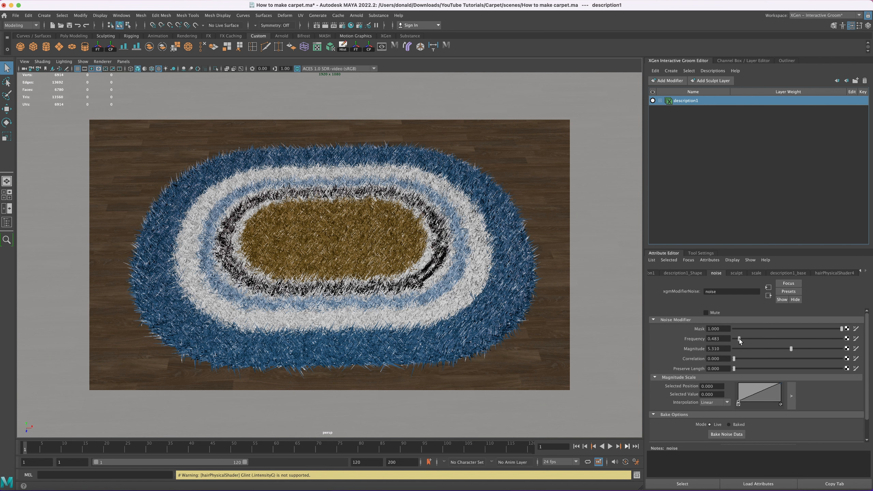
drag(740, 340, 739, 341)
drag(791, 349, 747, 352)
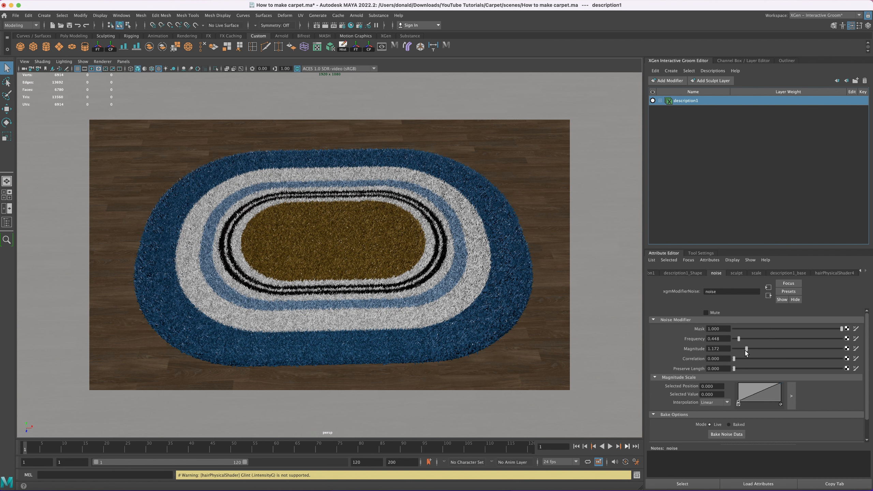
drag(746, 351, 740, 350)
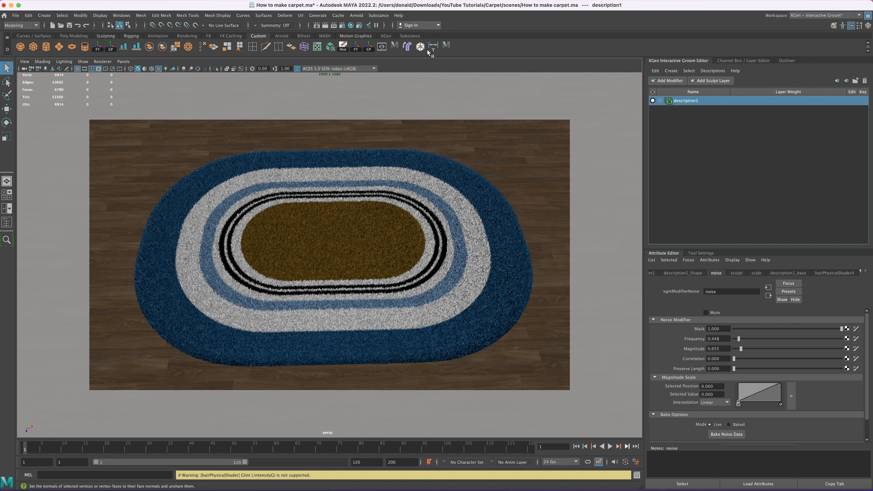
- Render the carpet in Arnold from a lower camera angle to check the reduced noise
click(447, 45)
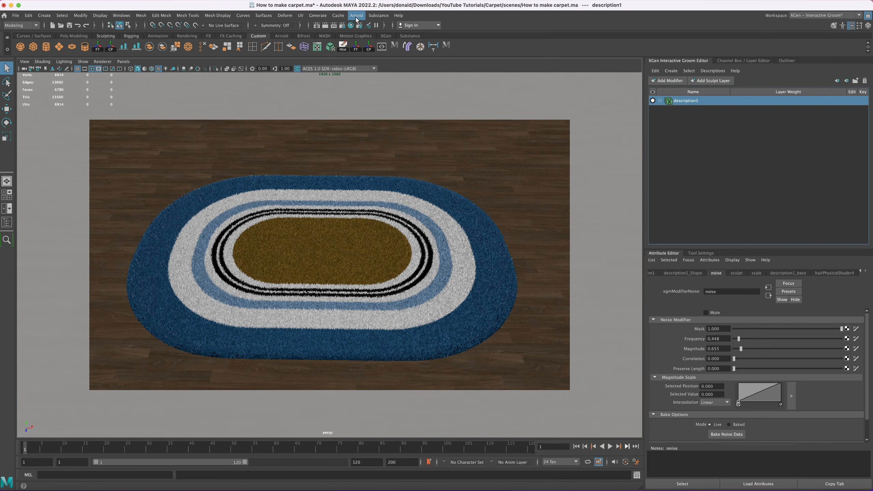
click(356, 16)
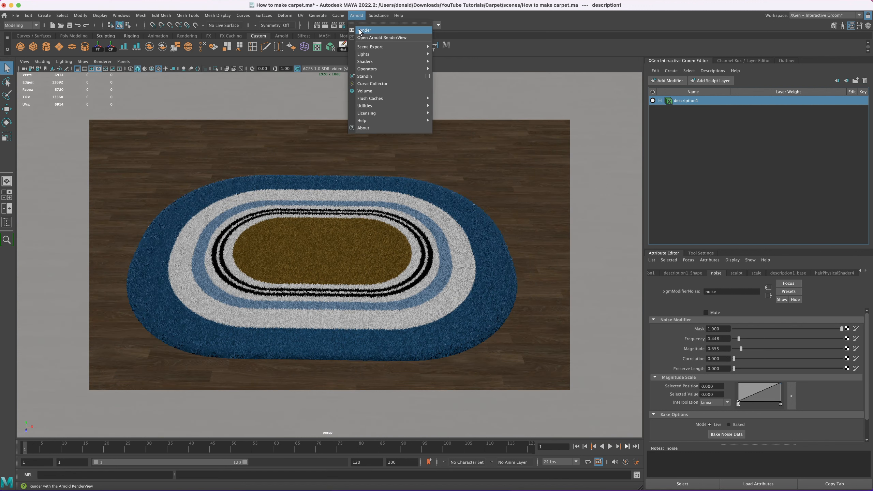
click(360, 31)
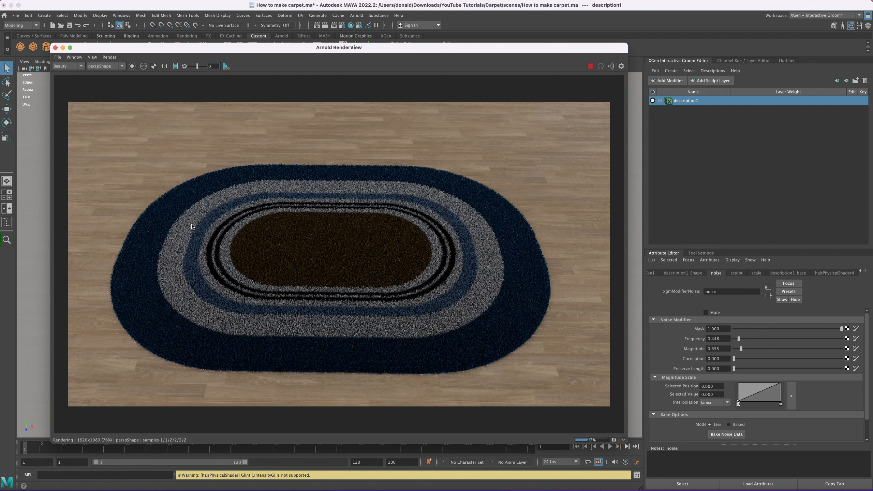
- Select the Capet area light and set its Exposure to 12 and Intensity to 3
click(787, 60)
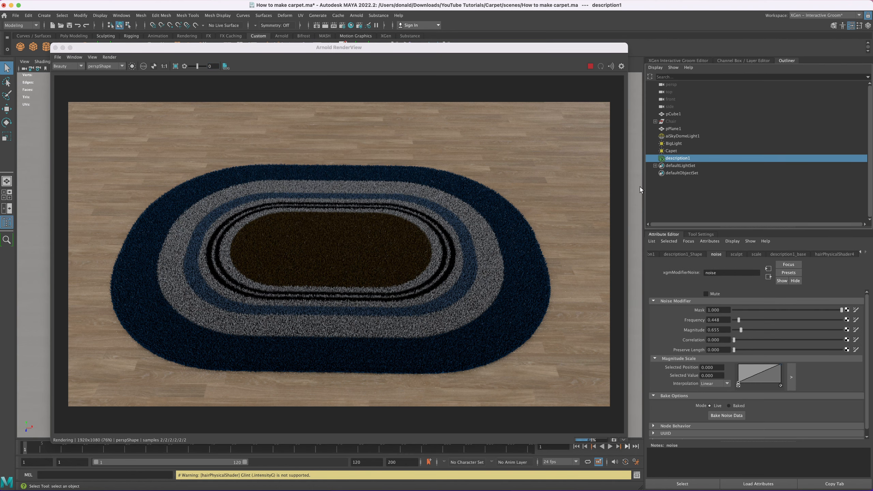
click(671, 151)
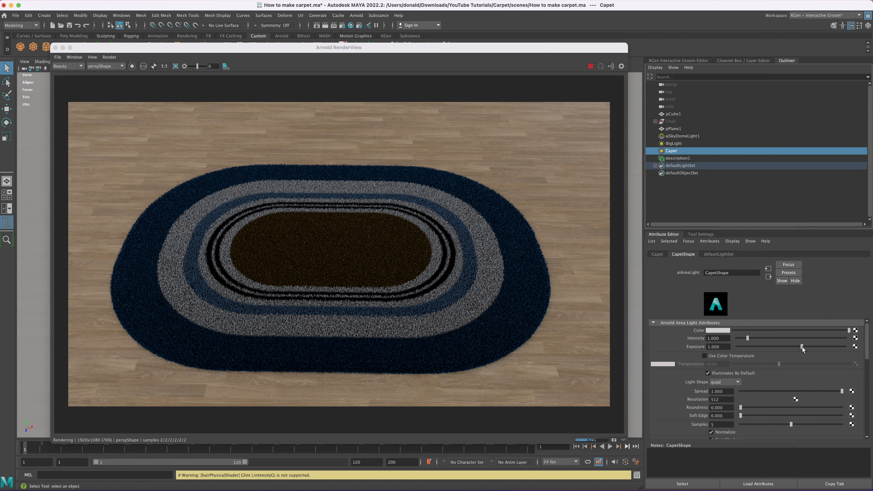
drag(803, 347, 821, 347)
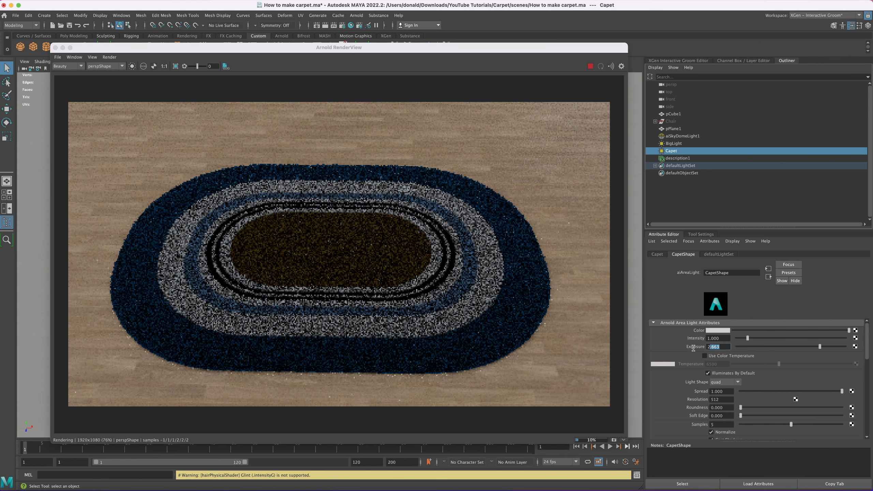
text(12)
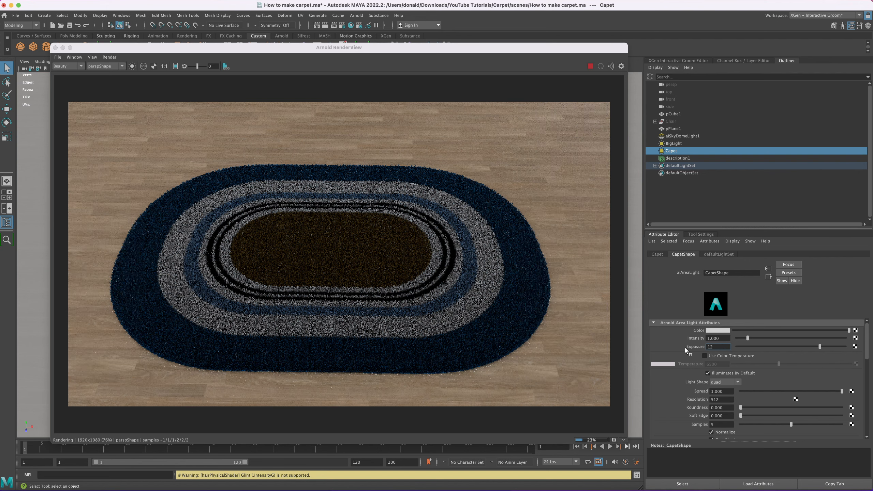
key(Return)
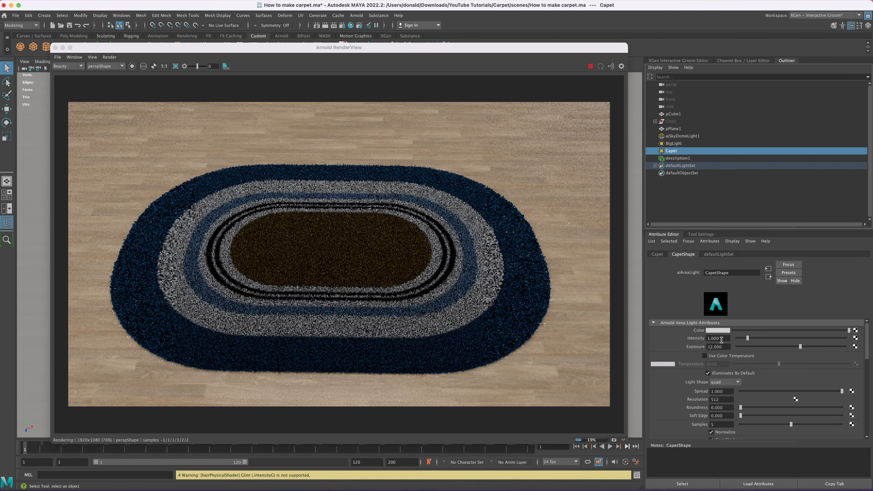
click(722, 340)
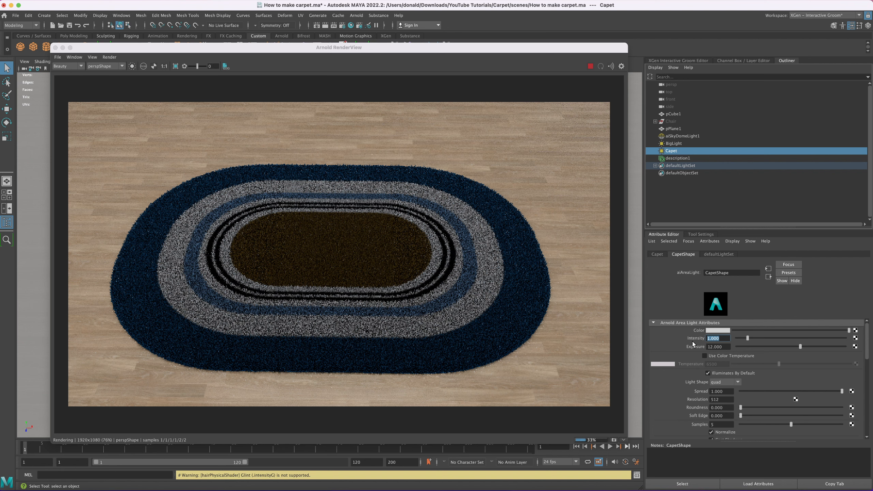
text(3)
key(Return)
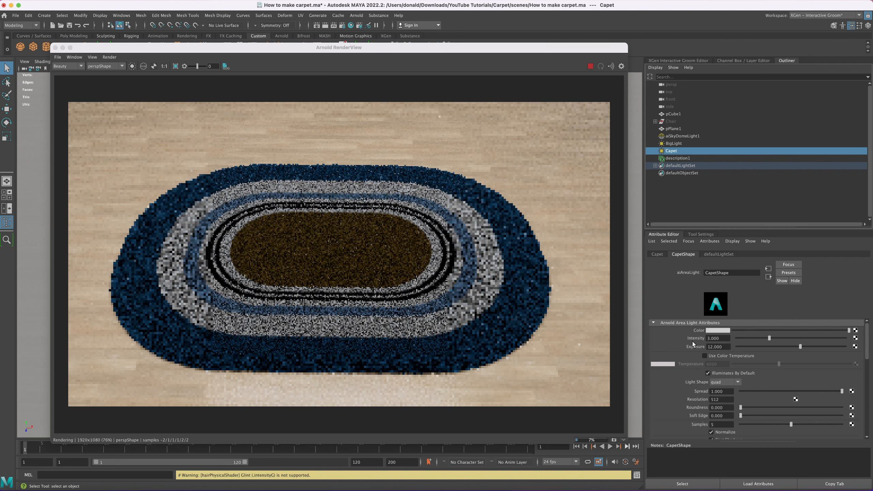
- Raise the Capet area light's Exposure to 13 and Intensity to 4
click(708, 347)
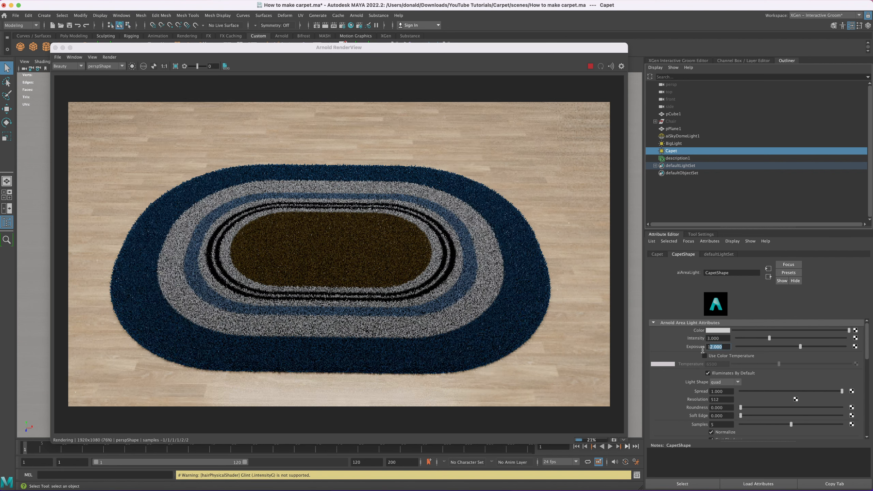
text(13)
key(Return)
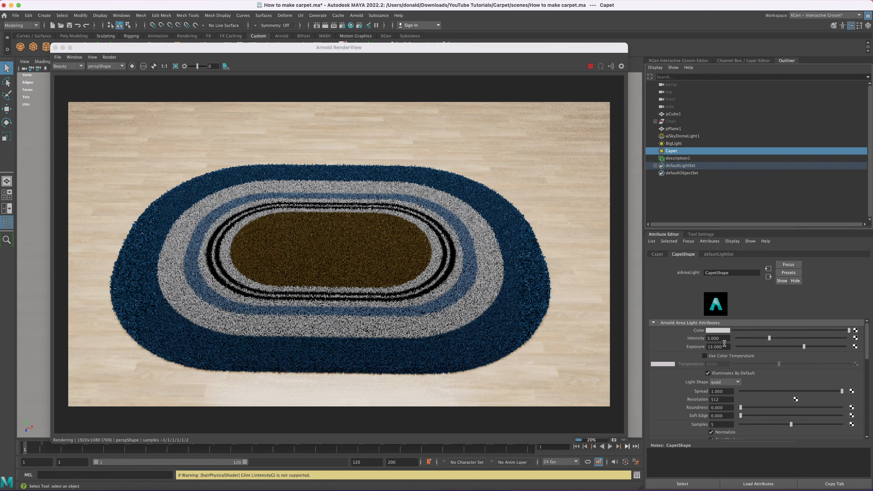
click(722, 339)
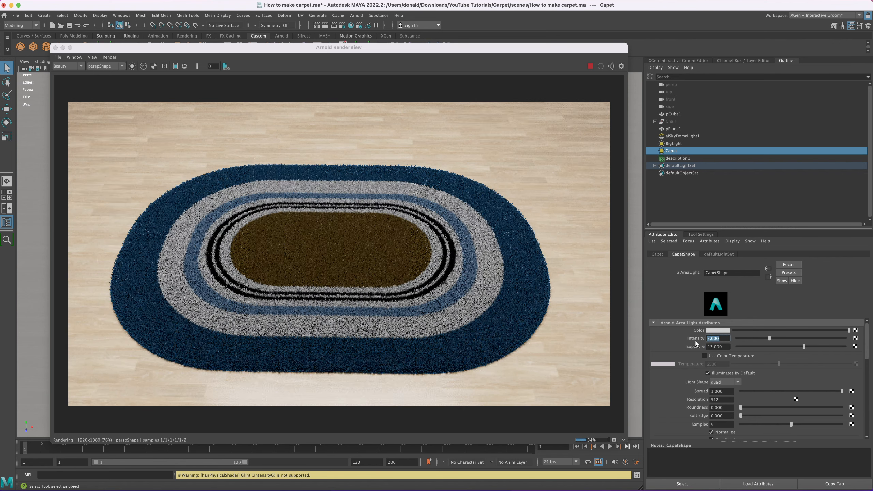
text(4)
key(Return)
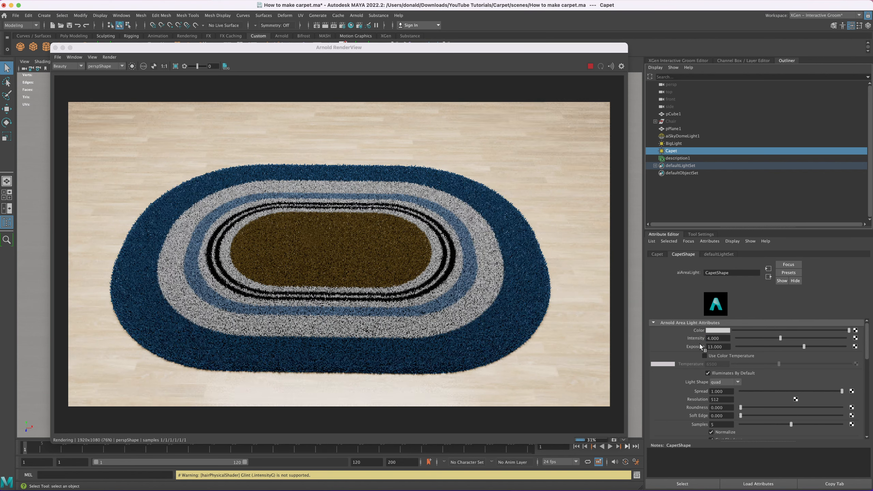
- Increase the Capet area light's Exposure to 14 to brighten the carpet further
click(717, 347)
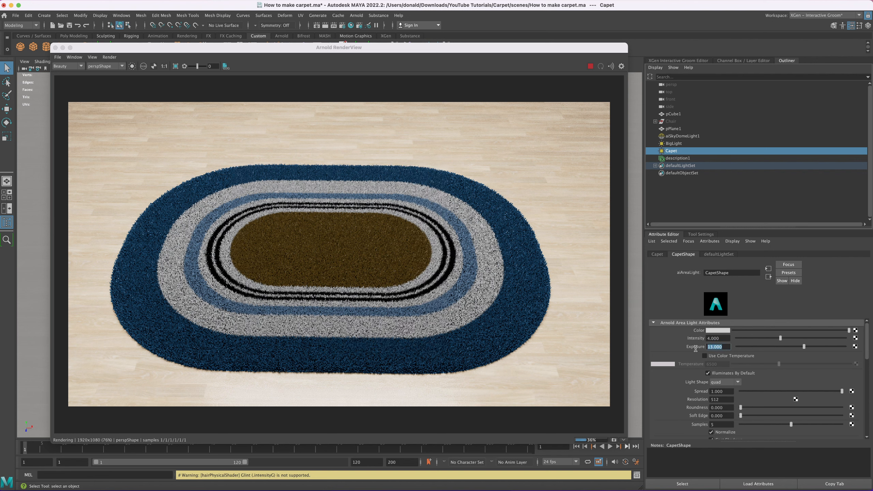
text(14)
key(Return)
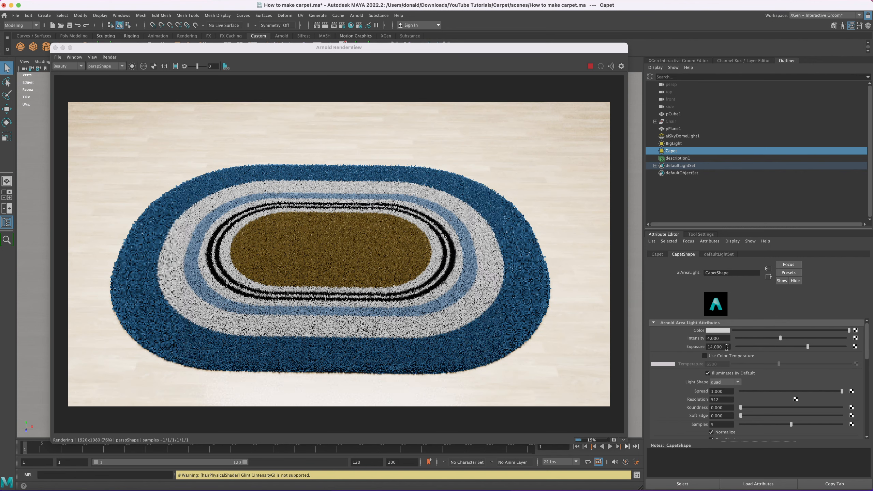
- Set the Capet area light's Exposure to 13.5 and close the render view after checking the carpet
drag(727, 347, 697, 351)
text(13)
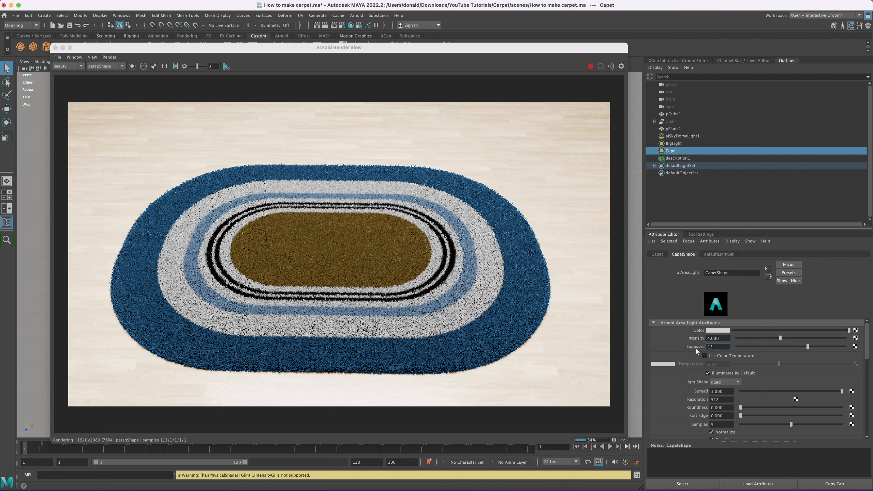
text(.5)
key(Return)
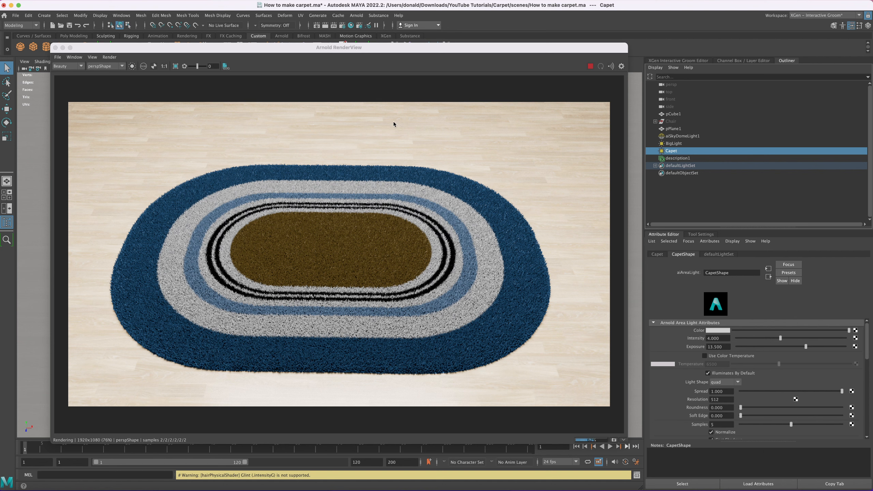
click(56, 47)
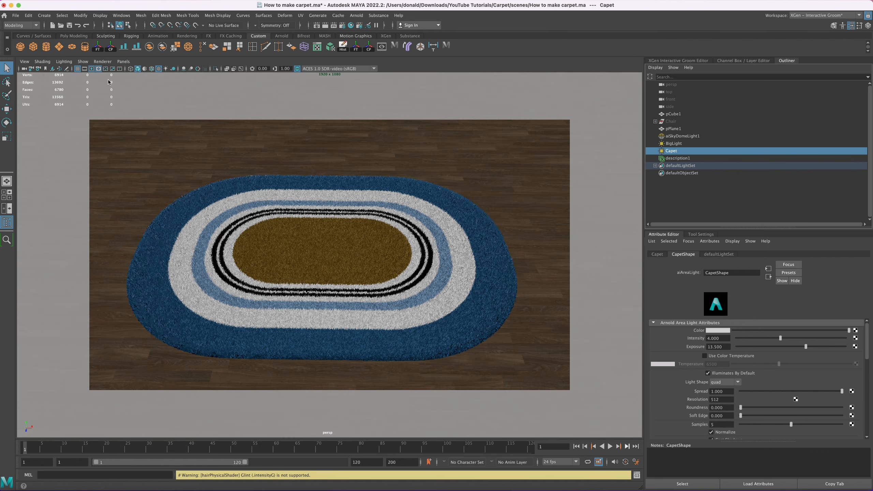
- Raise the Arnold Camera (AA) samples, set the Diffuse and Specular samples to 4, and render the carpet again
click(343, 26)
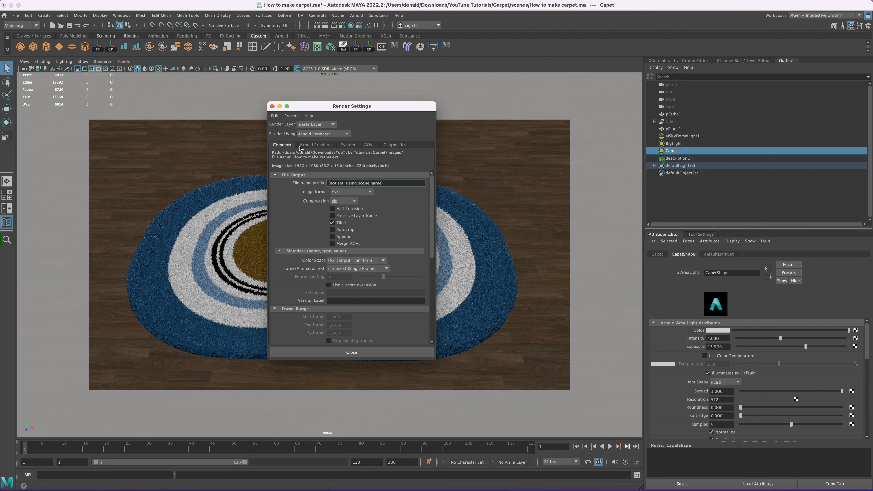
scroll(338, 264, down, 7)
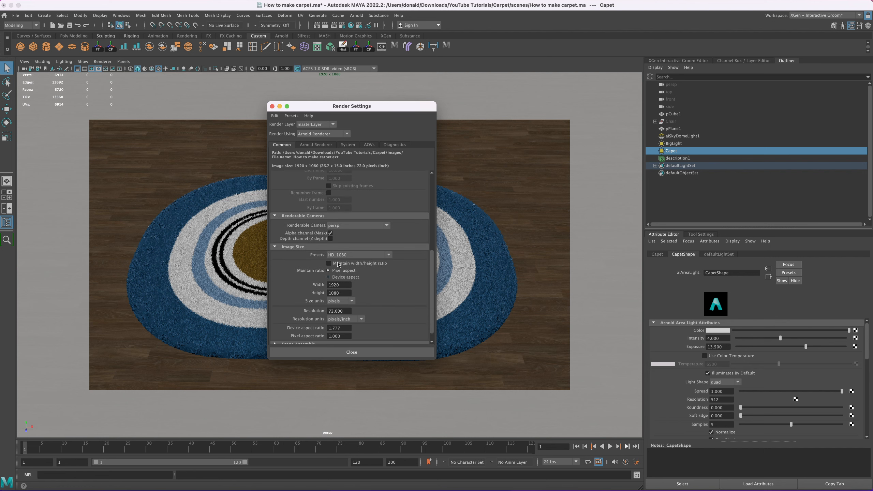
scroll(333, 248, up, 5)
click(316, 144)
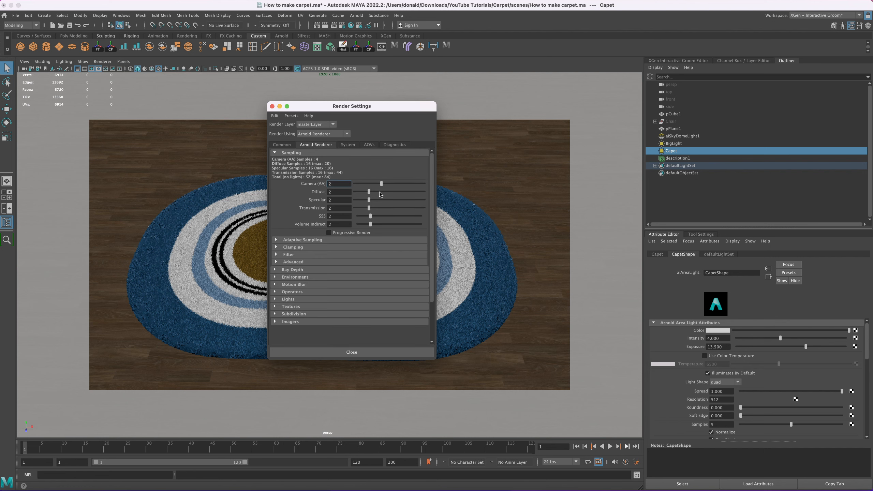
mouse_move(383, 185)
mouse_down()
mouse_move(399, 185)
mouse_move(383, 194)
mouse_up()
click(358, 353)
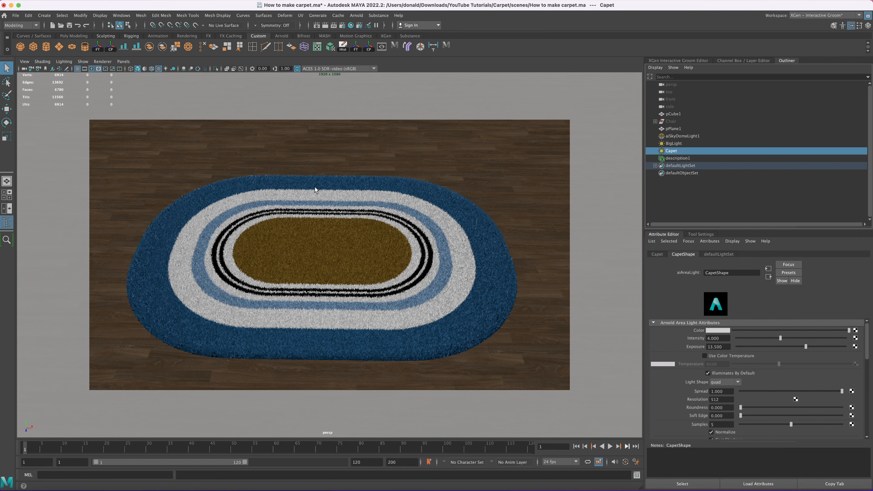
click(355, 15)
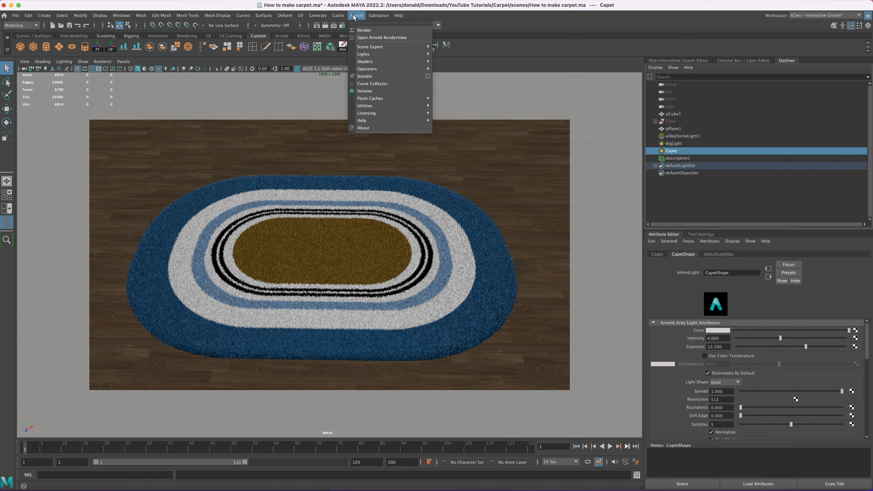
click(365, 30)
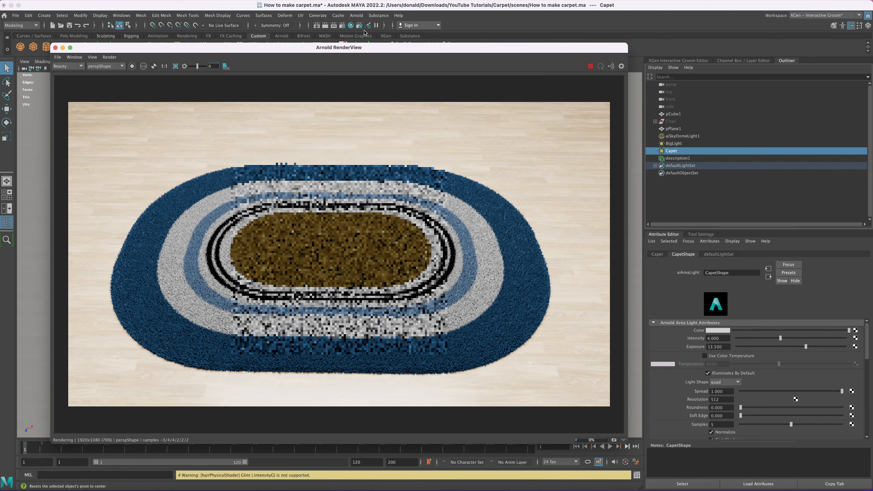